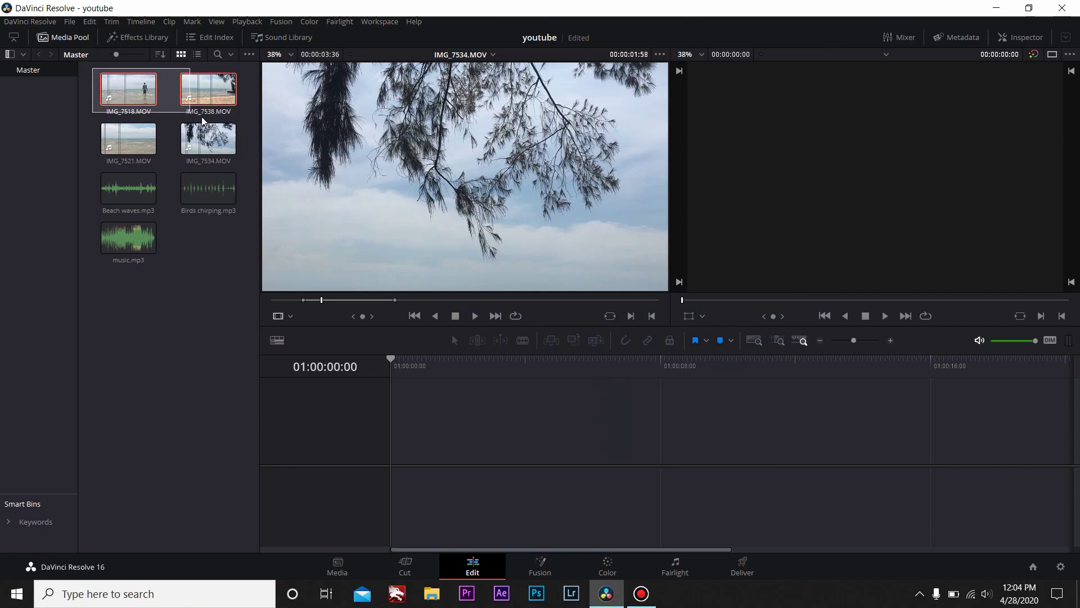
- Put the four beach clips on a new timeline, delete their A1 audio, and scrub back to 01:00:17:25
{"action": "left_click_drag", "start_coordinate": [104, 76], "coordinate": [238, 145]}
{"action": "mouse_move", "coordinate": [208, 89]}
{"action": "left_mouse_down"}
{"action": "mouse_move", "coordinate": [361, 233]}
{"action": "mouse_move", "coordinate": [436, 433]}
{"action": "mouse_move", "coordinate": [428, 446]}
{"action": "mouse_move", "coordinate": [735, 400]}
{"action": "left_mouse_up"}
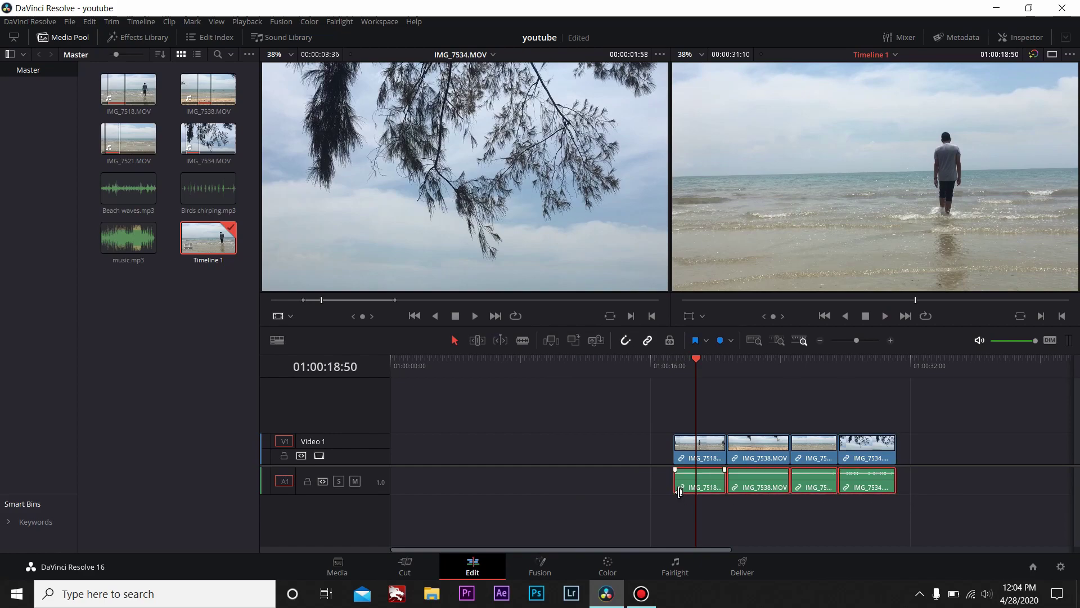
{"action": "key", "text": "Delete"}
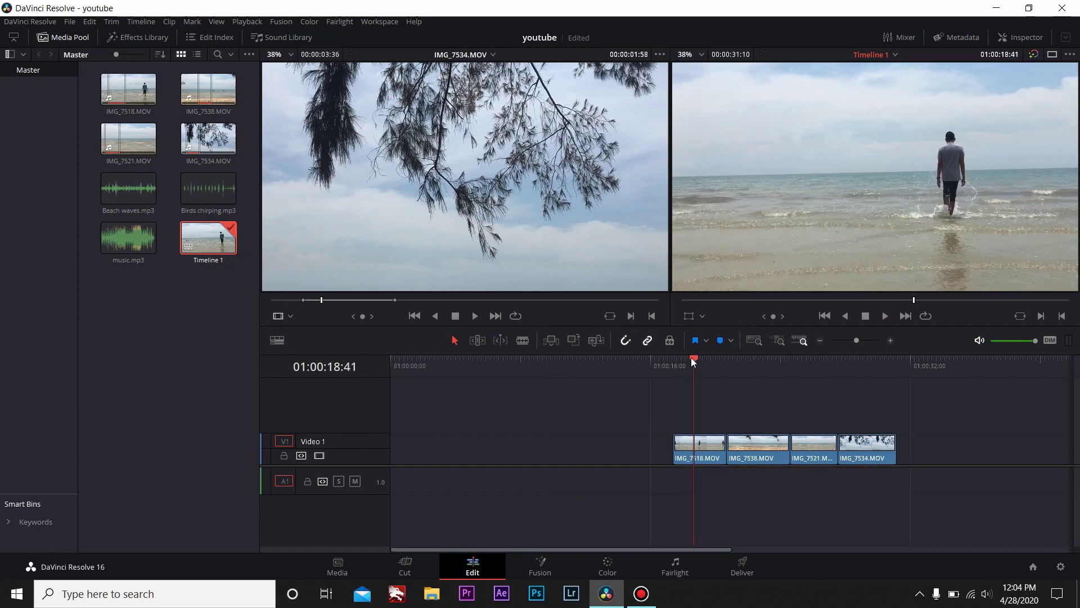
{"action": "left_click_drag", "start_coordinate": [691, 357], "coordinate": [674, 360]}
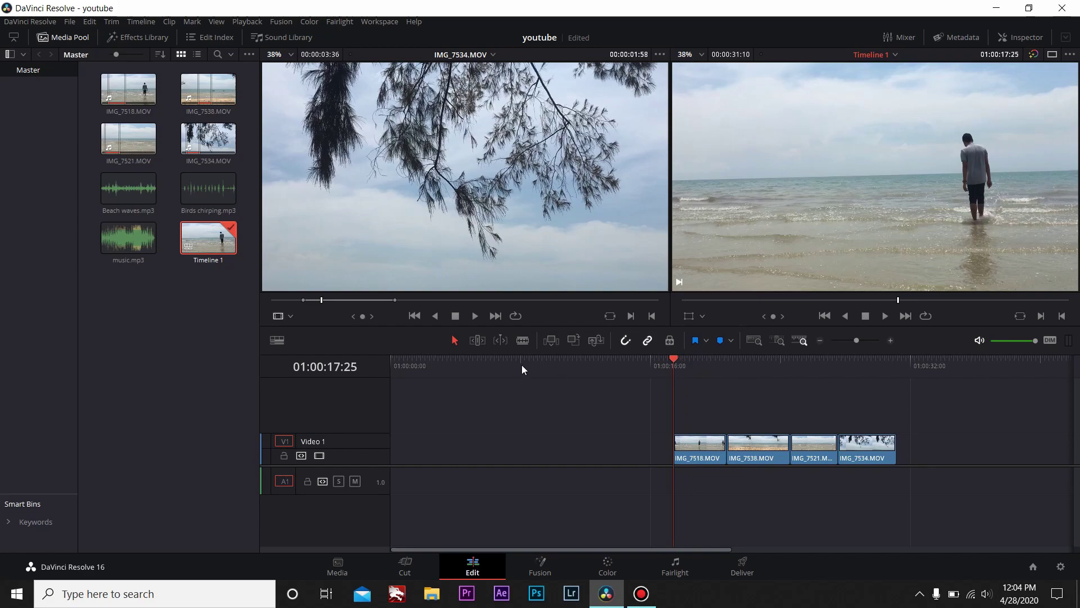
- On the Color page, grade clip 01 with lift -0.03, gain 1.02, contrast 1.182 and saturation 60.80
{"action": "left_click", "coordinate": [603, 570]}
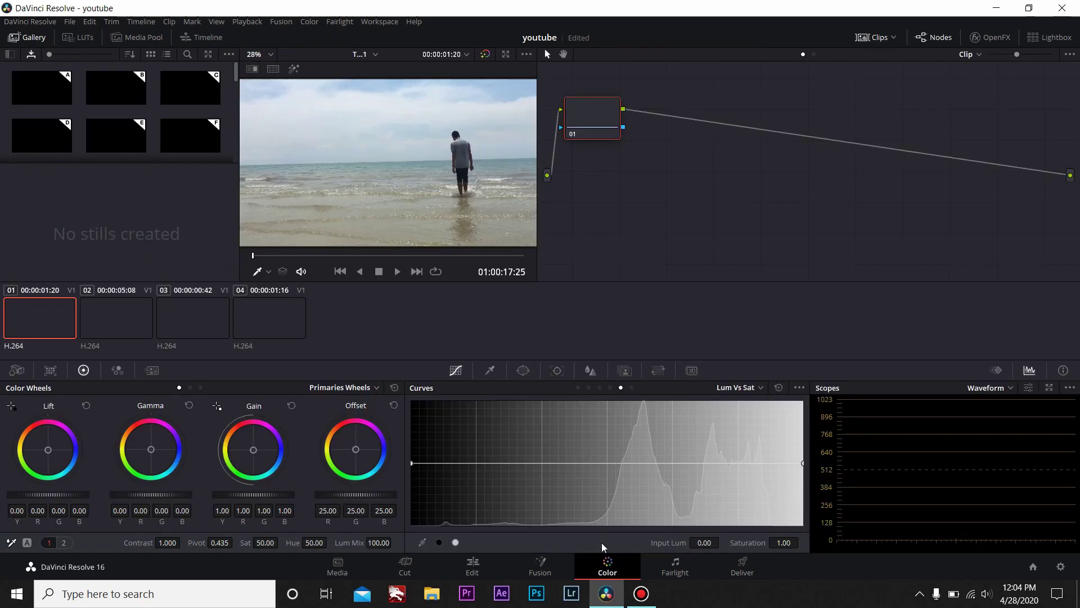
{"action": "left_click_drag", "start_coordinate": [588, 109], "coordinate": [622, 143]}
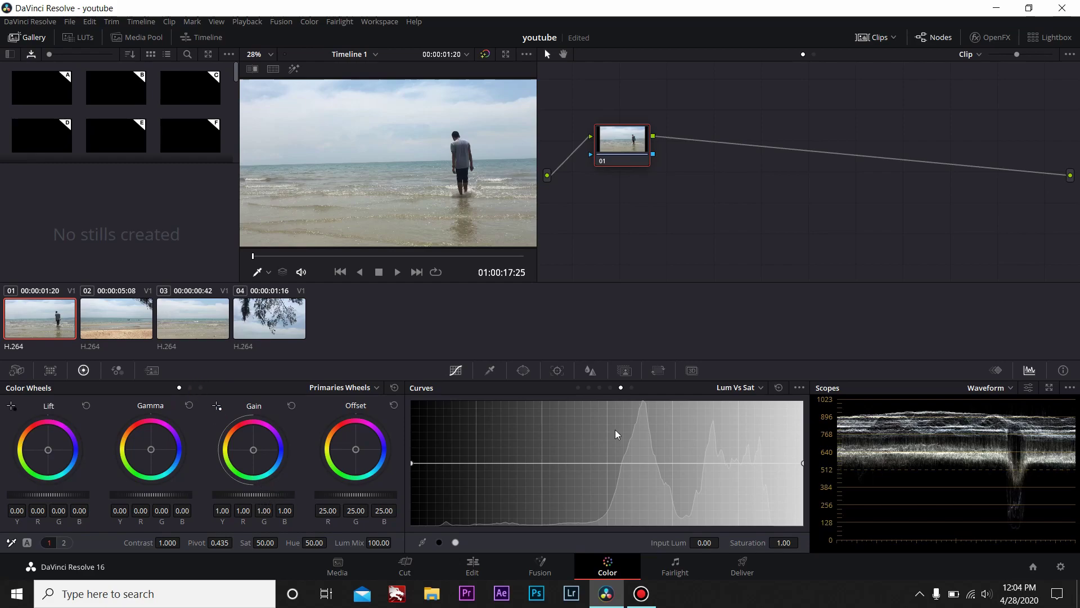
{"action": "scroll", "coordinate": [259, 495], "scroll_direction": "down", "scroll_amount": 3}
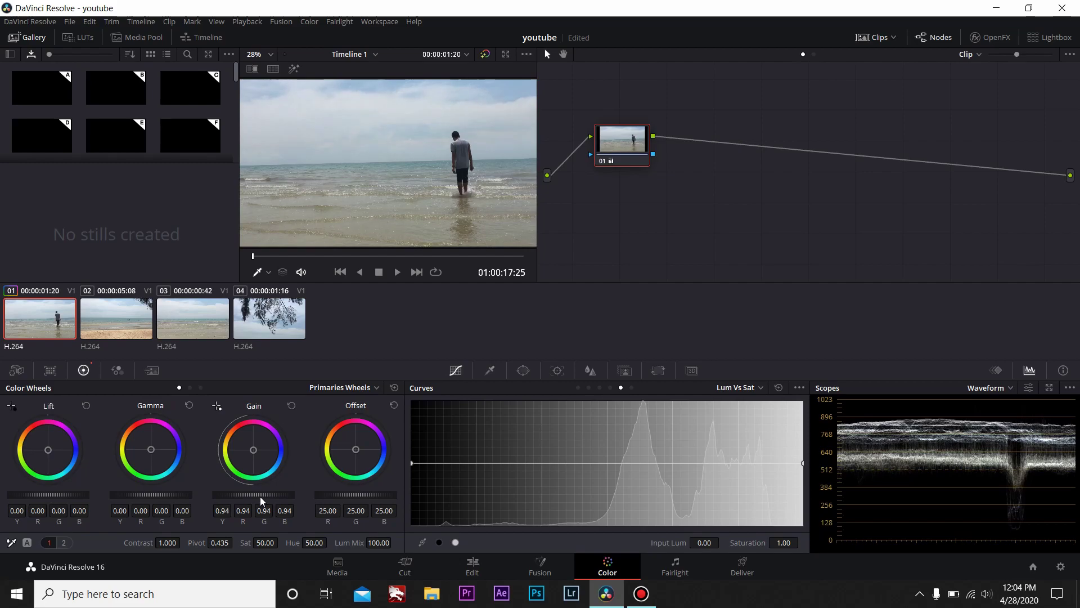
{"action": "scroll", "coordinate": [260, 498], "scroll_direction": "down", "scroll_amount": 2}
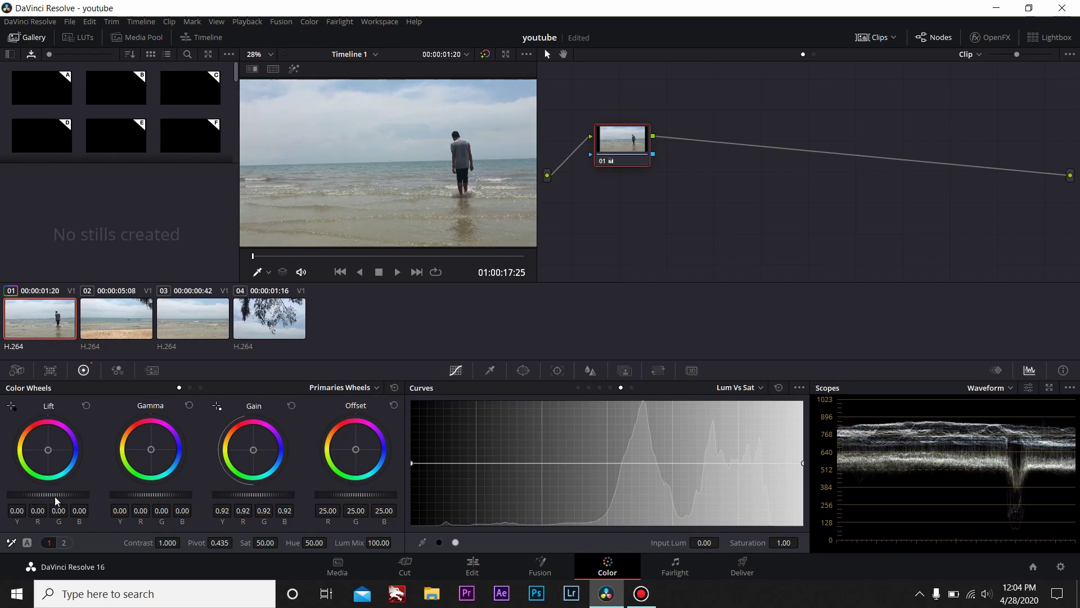
{"action": "scroll", "coordinate": [56, 500], "scroll_direction": "down", "scroll_amount": 3}
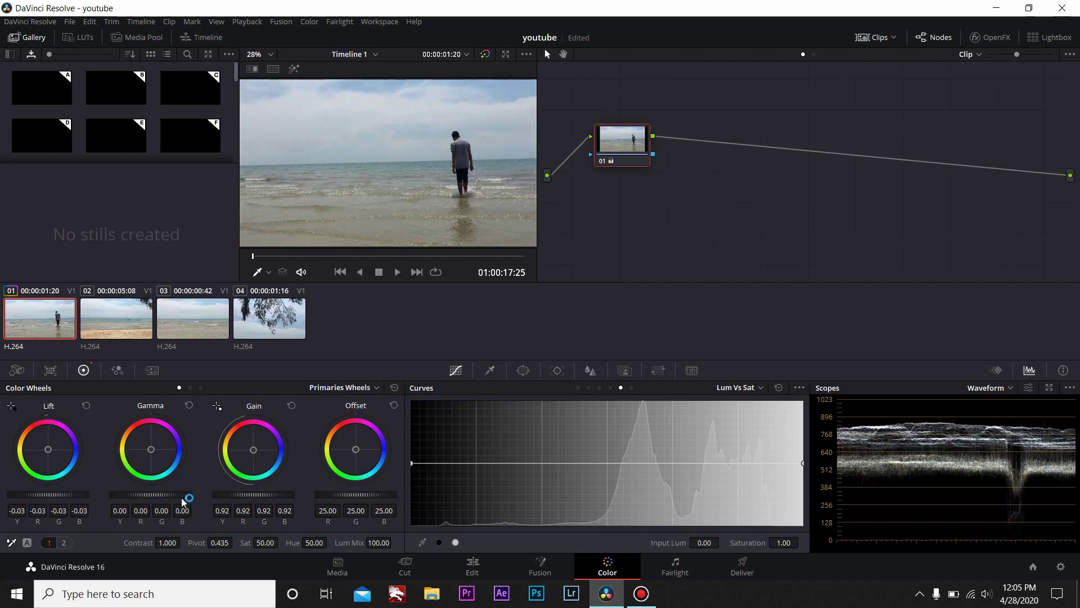
{"action": "scroll", "coordinate": [260, 498], "scroll_direction": "up", "scroll_amount": 3}
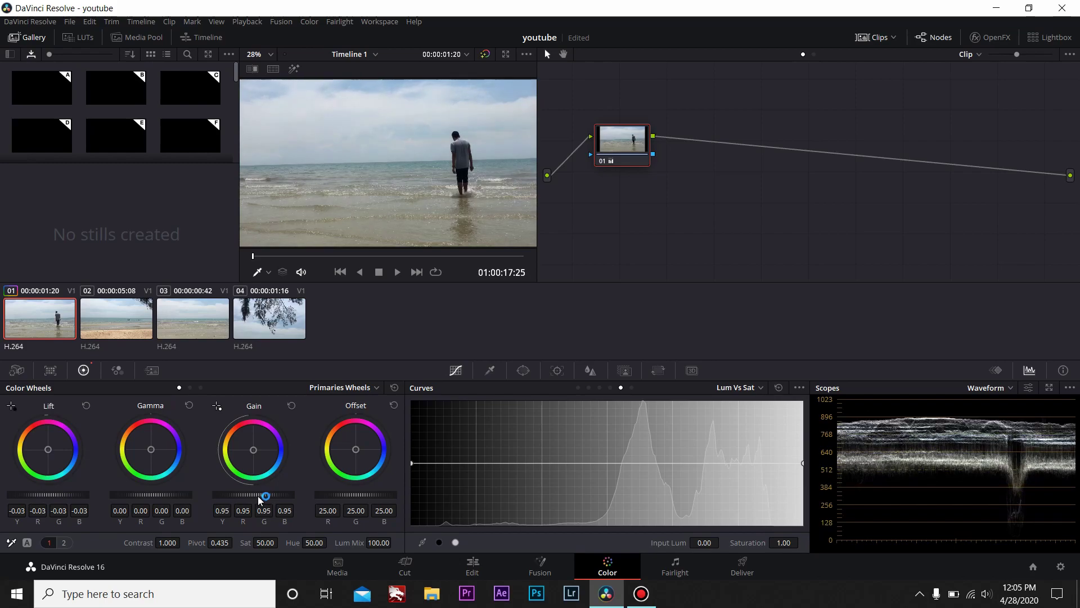
{"action": "scroll", "coordinate": [260, 498], "scroll_direction": "up", "scroll_amount": 2}
{"action": "scroll", "coordinate": [260, 498], "scroll_direction": "up", "scroll_amount": 3}
{"action": "scroll", "coordinate": [260, 498], "scroll_direction": "up", "scroll_amount": 2}
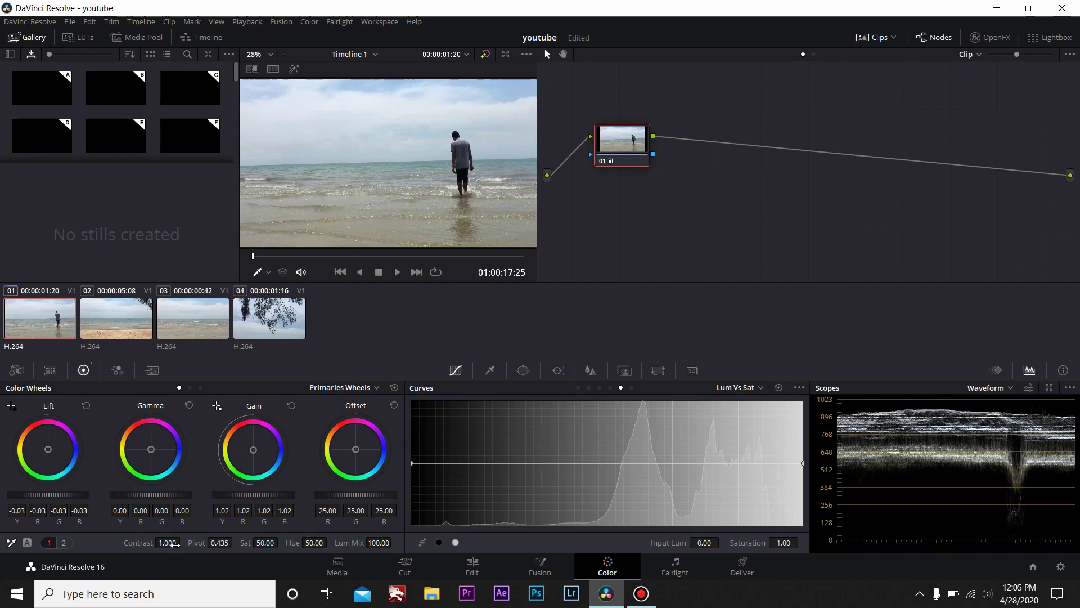
{"action": "scroll", "coordinate": [184, 541], "scroll_direction": "up", "scroll_amount": 3}
{"action": "scroll", "coordinate": [184, 541], "scroll_direction": "up", "scroll_amount": 3}
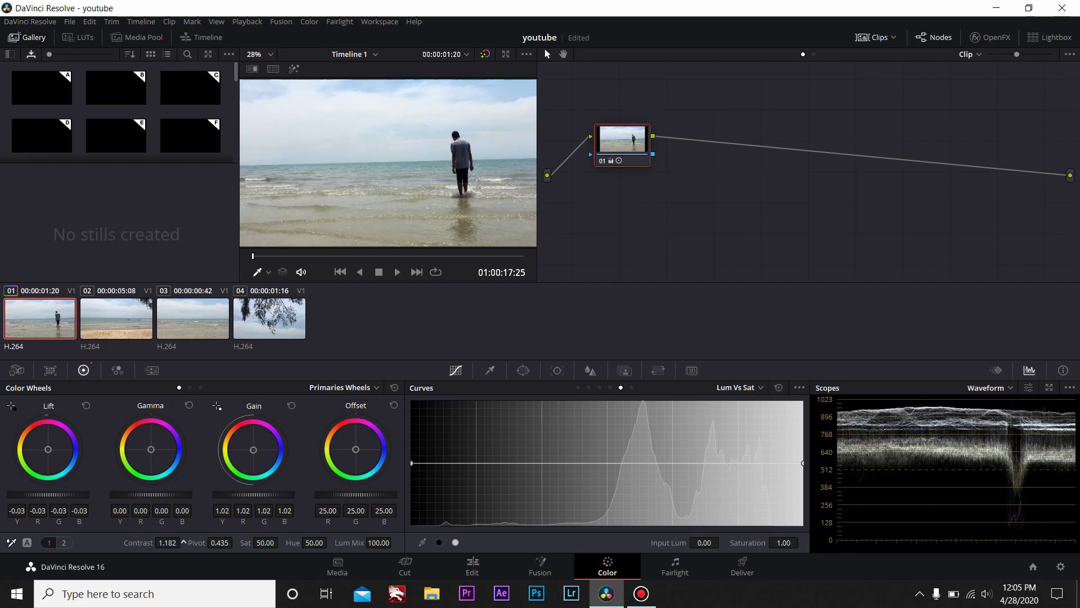
{"action": "scroll", "coordinate": [265, 543], "scroll_direction": "up", "scroll_amount": 3}
{"action": "scroll", "coordinate": [280, 542], "scroll_direction": "up", "scroll_amount": 1}
- Warm clip 01 to temperature 380.0, save its grade as still 1.1.1, and select clip 02
{"action": "left_click", "coordinate": [64, 542]}
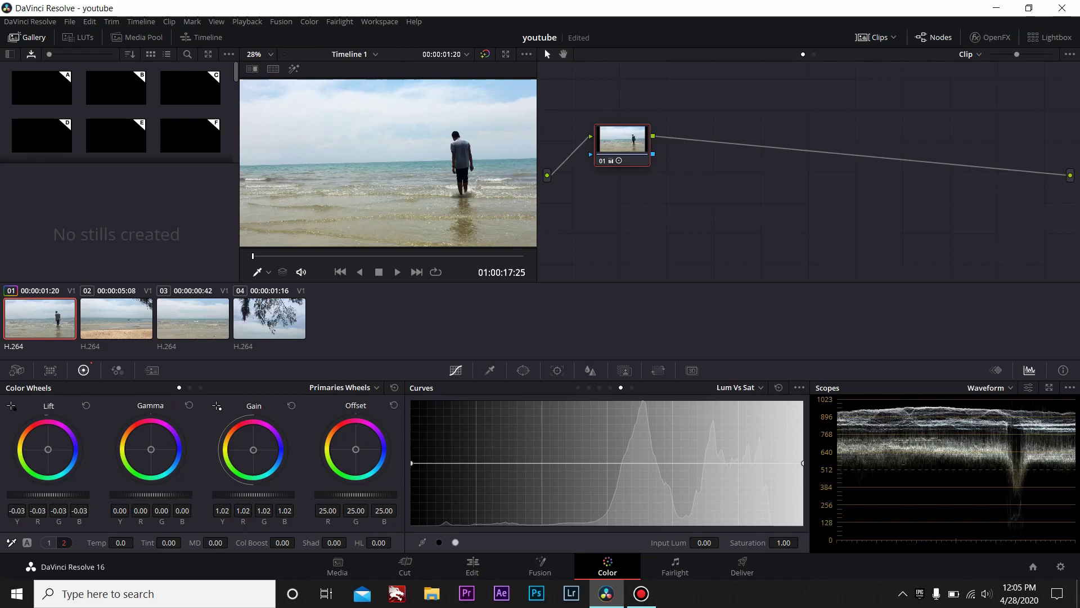
{"action": "left_click_drag", "start_coordinate": [120, 543], "coordinate": [136, 541]}
{"action": "right_click", "coordinate": [402, 155]}
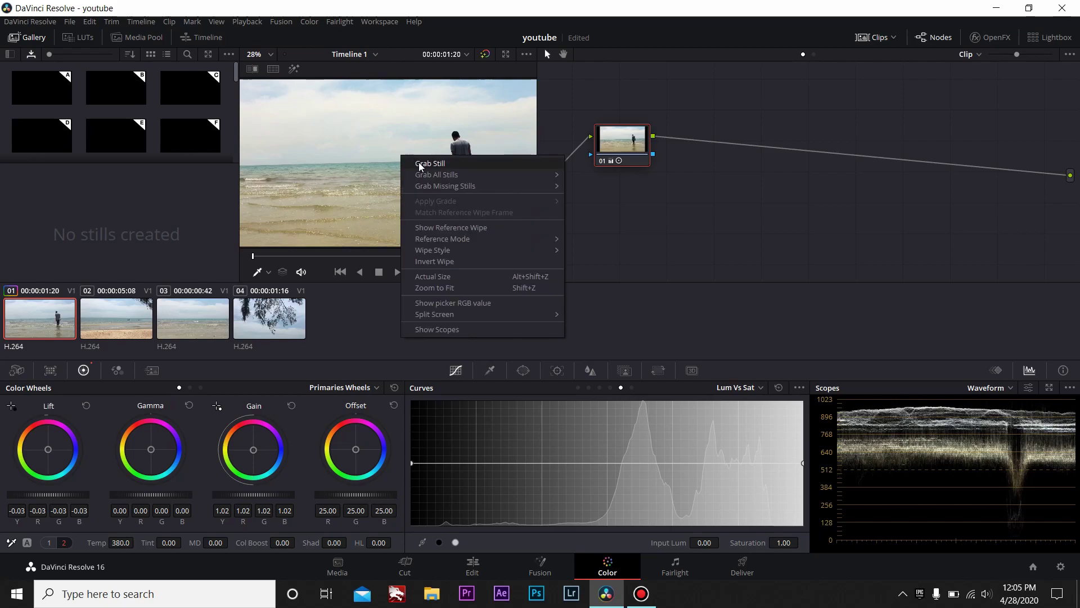
{"action": "left_click", "coordinate": [419, 165]}
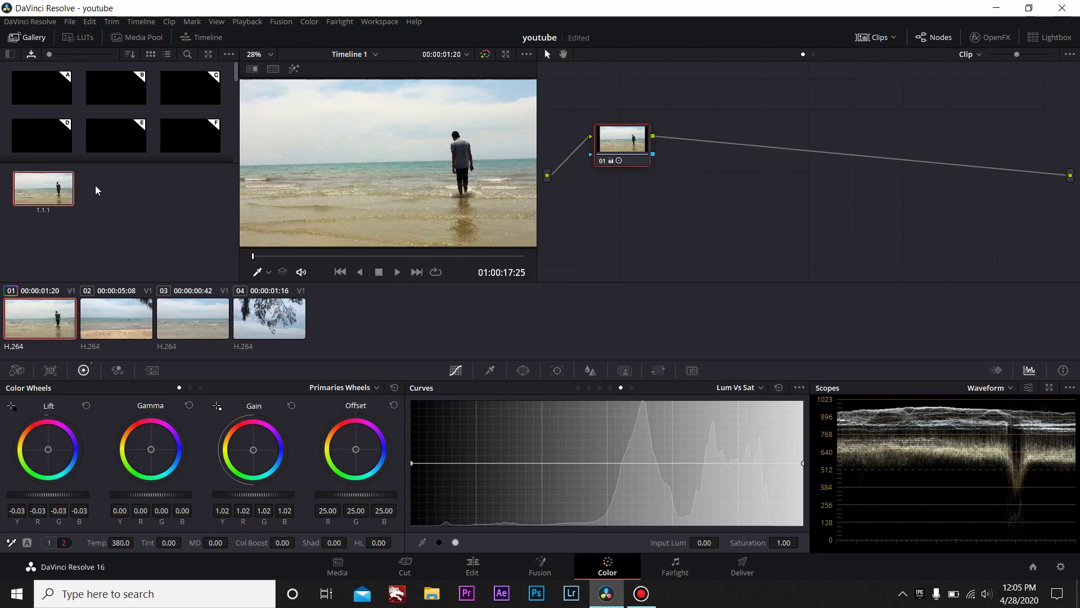
{"action": "left_click", "coordinate": [124, 313]}
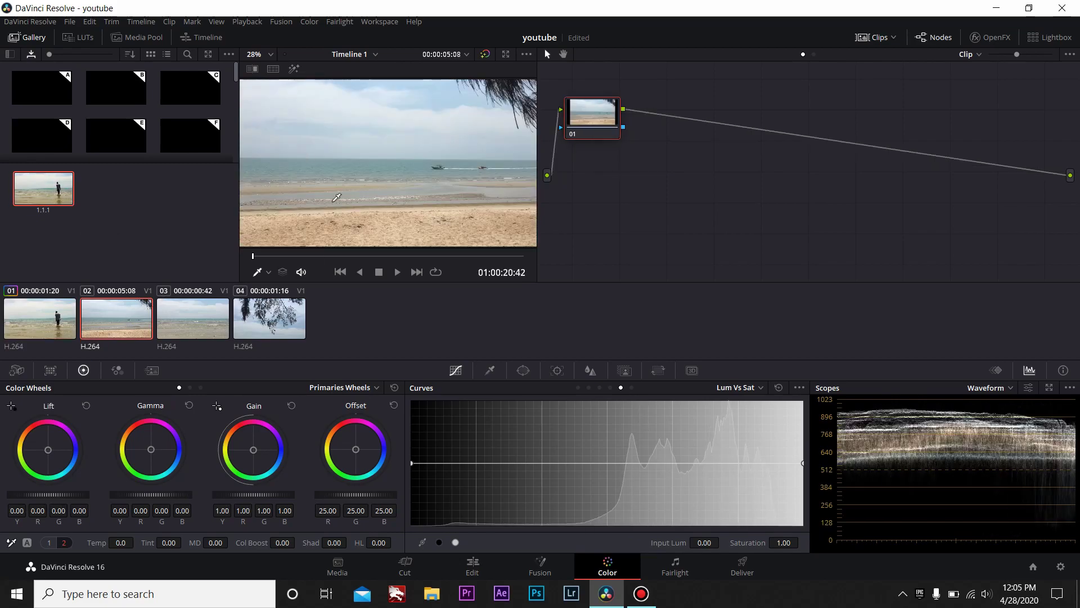
- Apply still 1.1.1's grade to clips 02, 03 and 04
{"action": "left_click", "coordinate": [42, 325]}
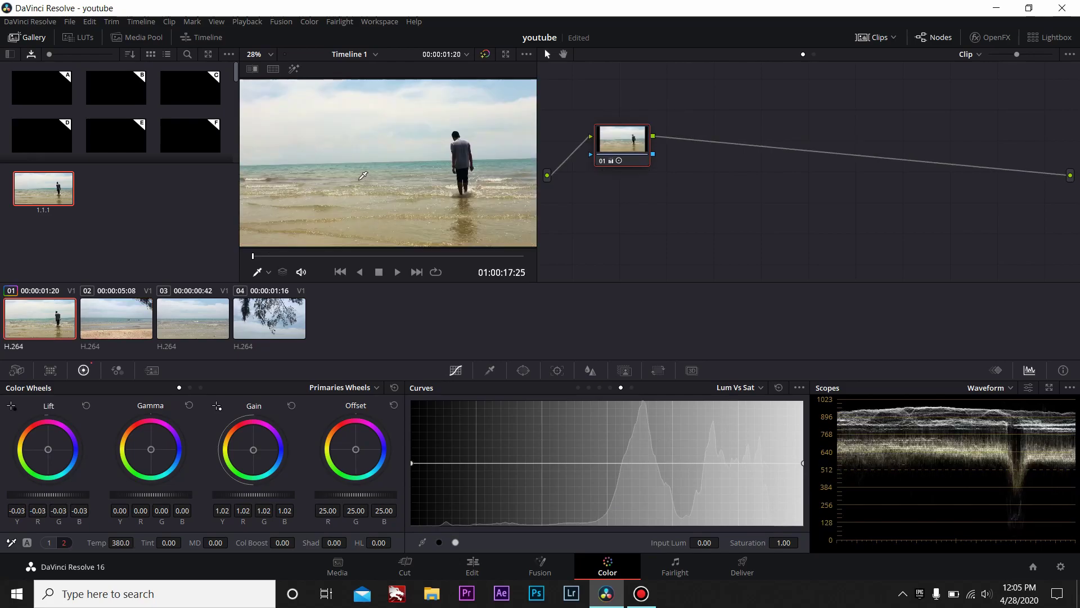
{"action": "left_click", "coordinate": [110, 323]}
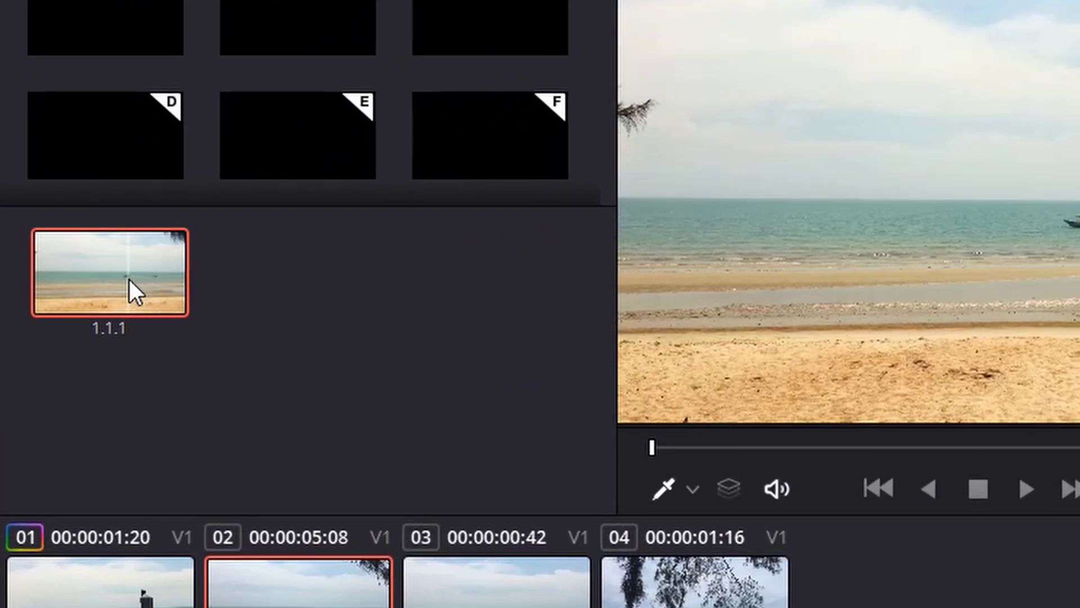
{"action": "right_click", "coordinate": [106, 255]}
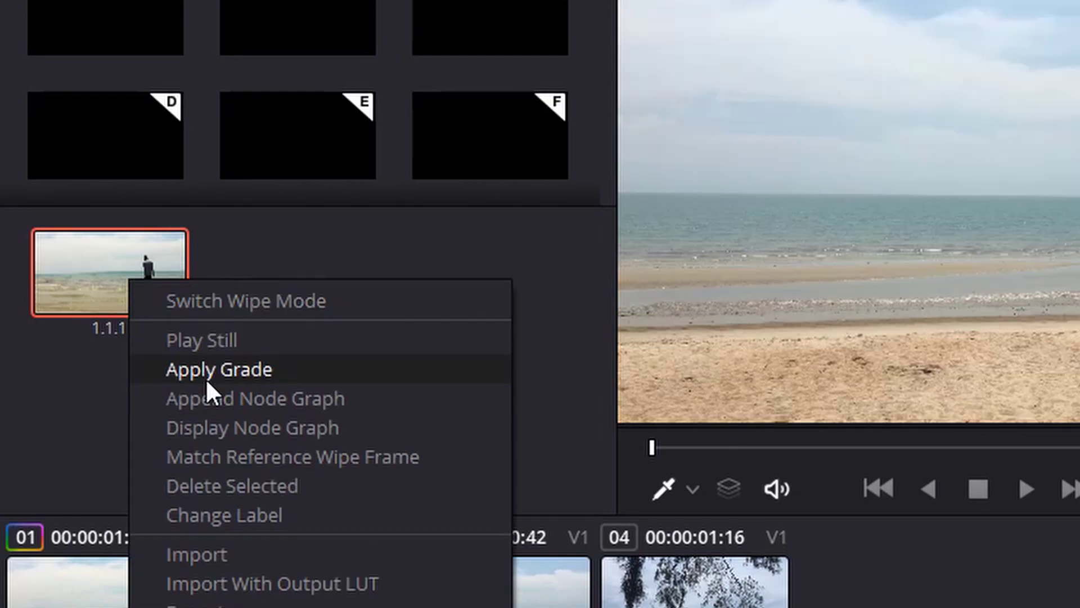
{"action": "left_click", "coordinate": [206, 373]}
{"action": "left_click", "coordinate": [188, 323]}
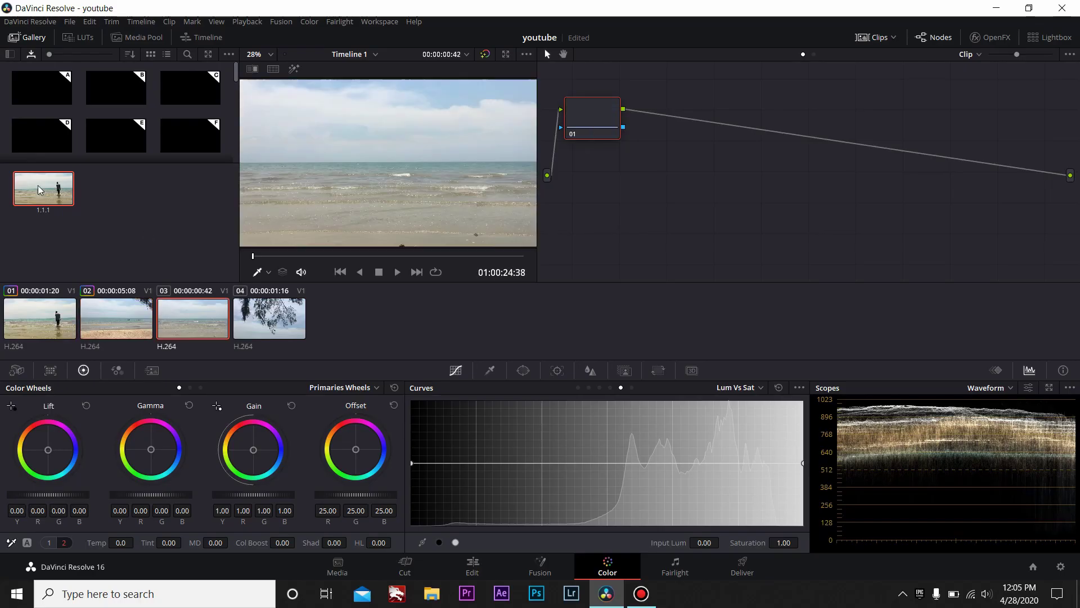
{"action": "right_click", "coordinate": [38, 185]}
{"action": "left_click", "coordinate": [76, 220]}
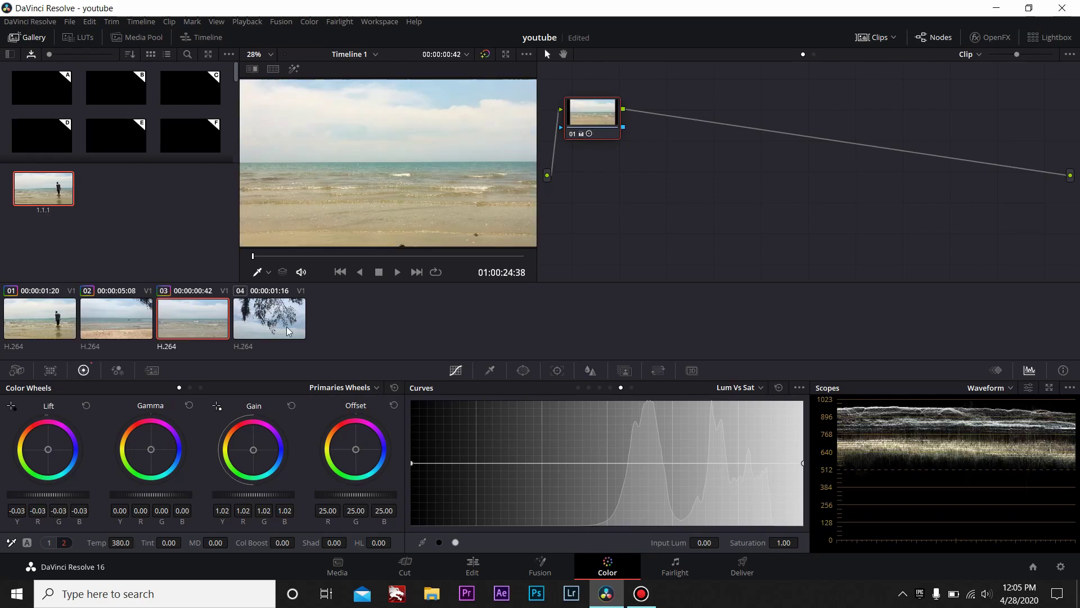
{"action": "left_click", "coordinate": [288, 331]}
{"action": "right_click", "coordinate": [46, 188]}
{"action": "left_click", "coordinate": [86, 223]}
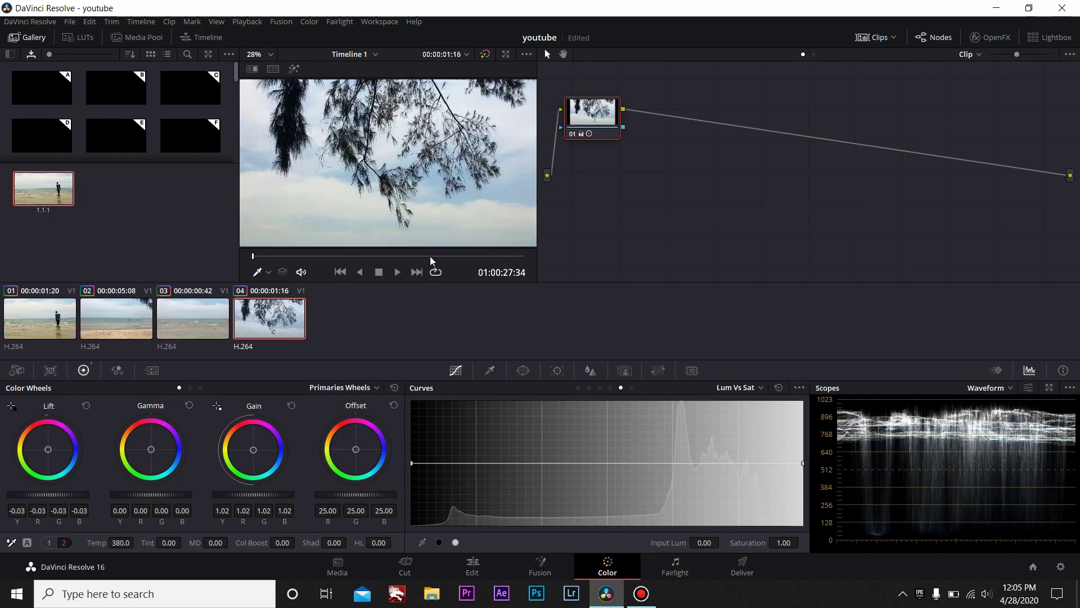
- Return to the Edit page, park the playhead at 01:00:17:25, and swap the Media Pool for the Effects Library
{"action": "left_click", "coordinate": [477, 565]}
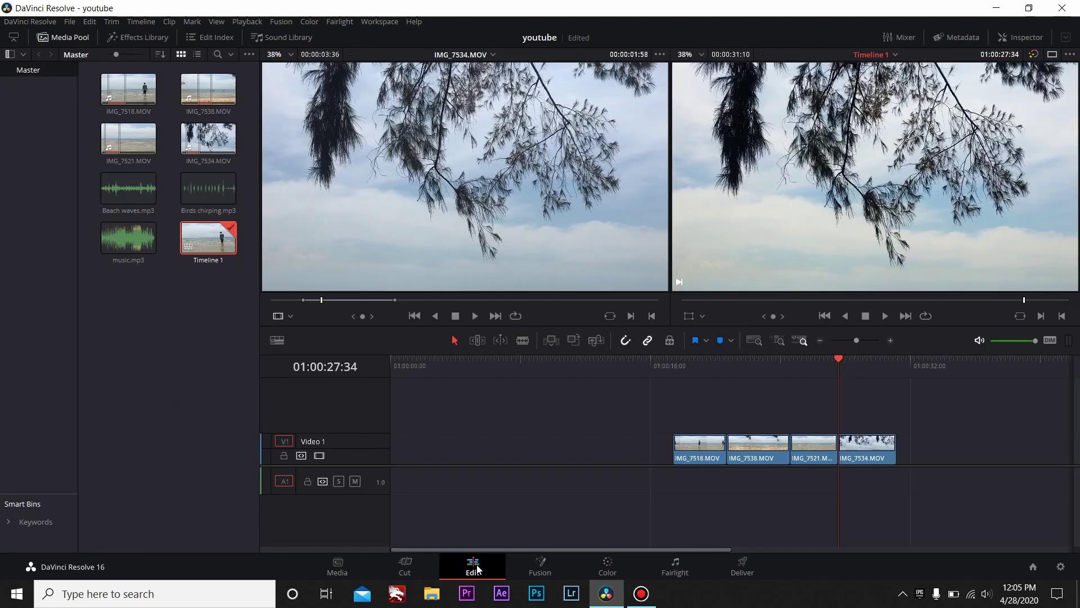
{"action": "left_click", "coordinate": [677, 361]}
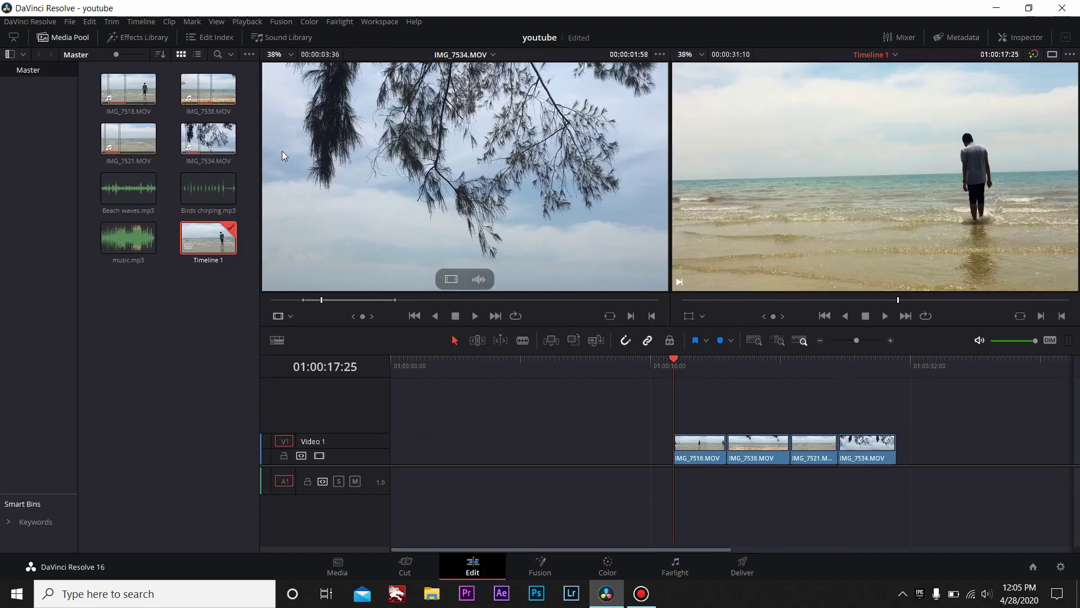
{"action": "left_click", "coordinate": [72, 36]}
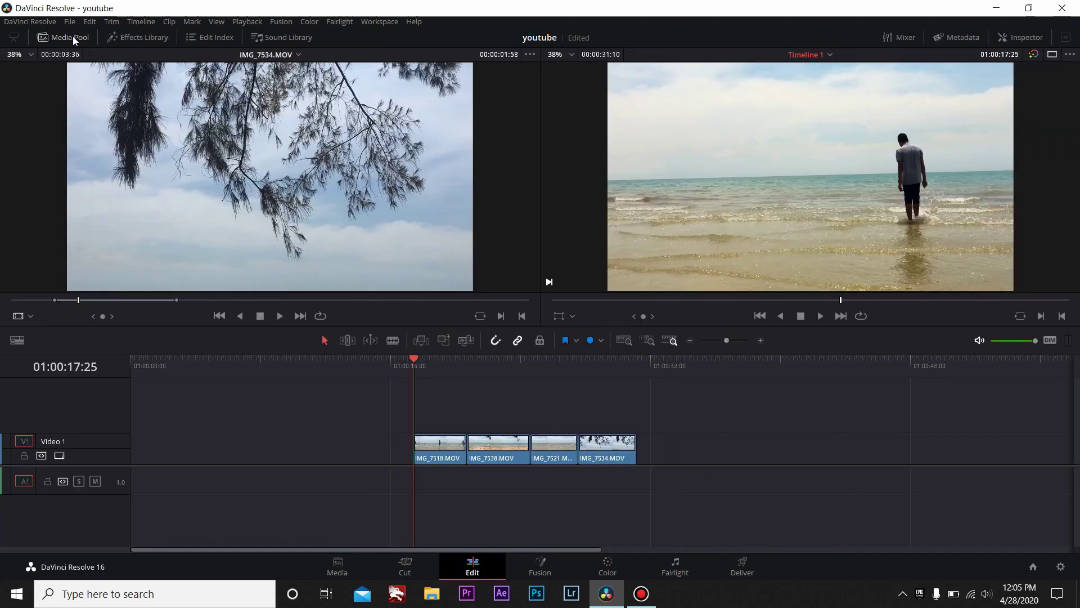
{"action": "left_click", "coordinate": [143, 36]}
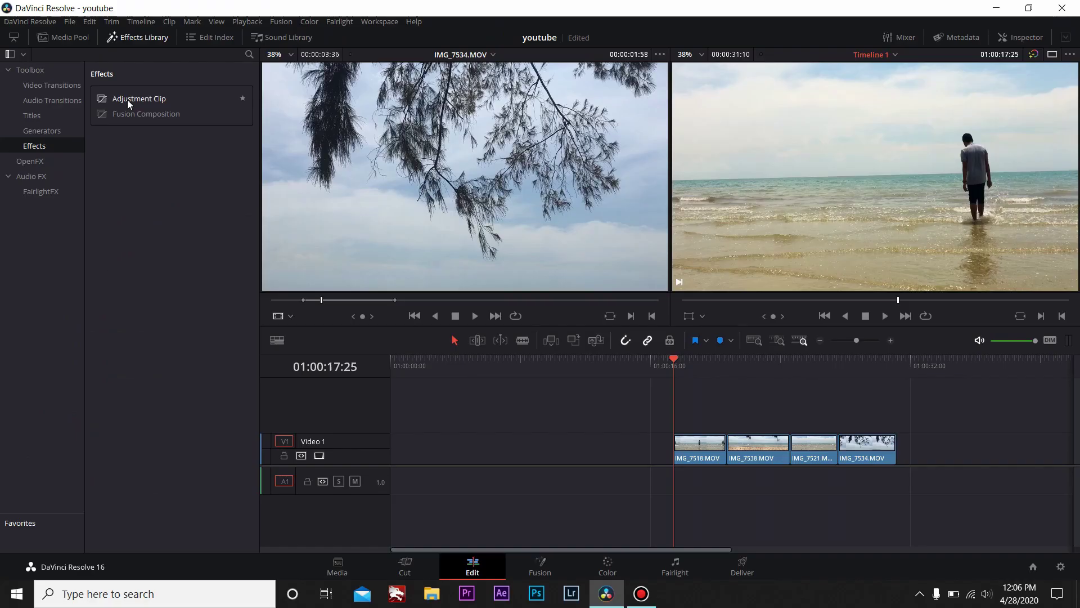
- Drag an Adjustment Clip onto Video 2, stretching it over all four beach clips
{"action": "mouse_move", "coordinate": [380, 265]}
{"action": "left_mouse_down"}
{"action": "mouse_move", "coordinate": [743, 415]}
{"action": "mouse_move", "coordinate": [912, 385]}
{"action": "left_mouse_up"}
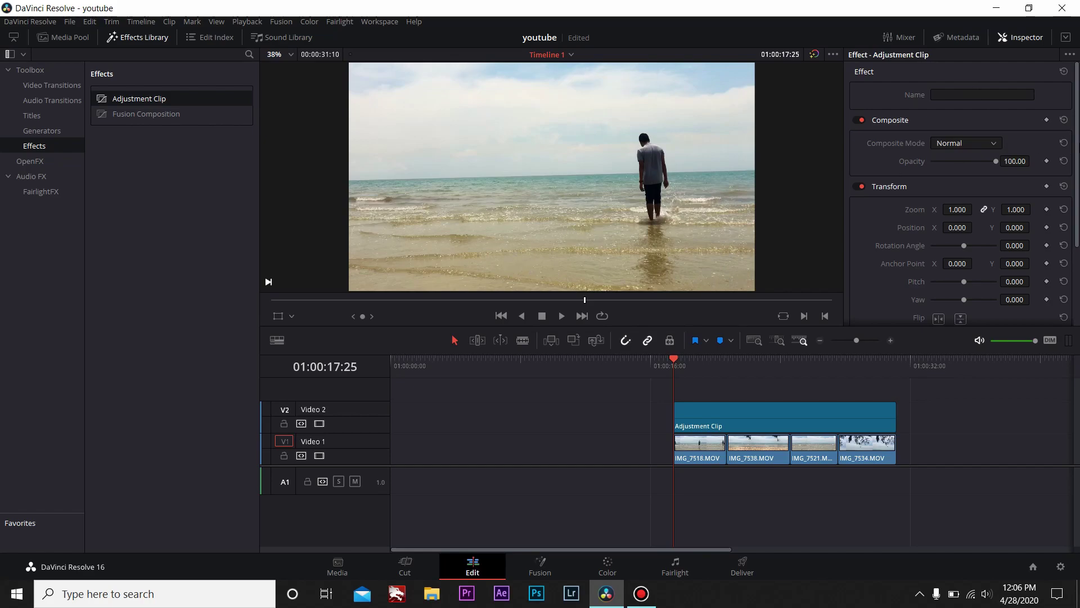
- In the Adjustment Clip's Cropping settings, set Crop Top and Crop Bottom to 115
{"action": "scroll", "coordinate": [1068, 256], "scroll_direction": "down", "scroll_amount": 3}
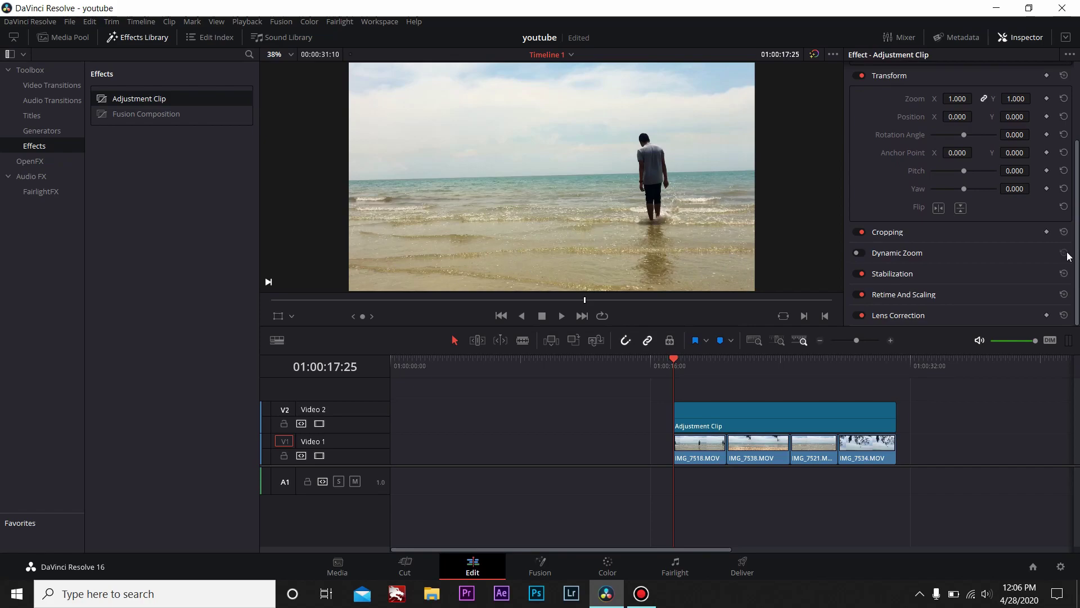
{"action": "left_click", "coordinate": [909, 230]}
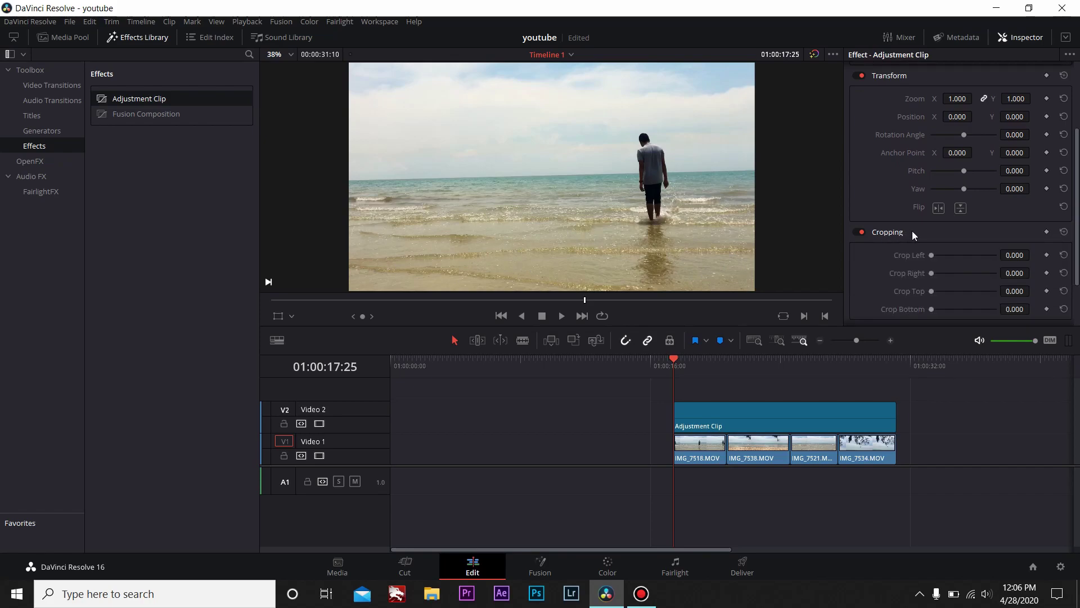
{"action": "left_click_drag", "start_coordinate": [1077, 213], "coordinate": [1075, 241]}
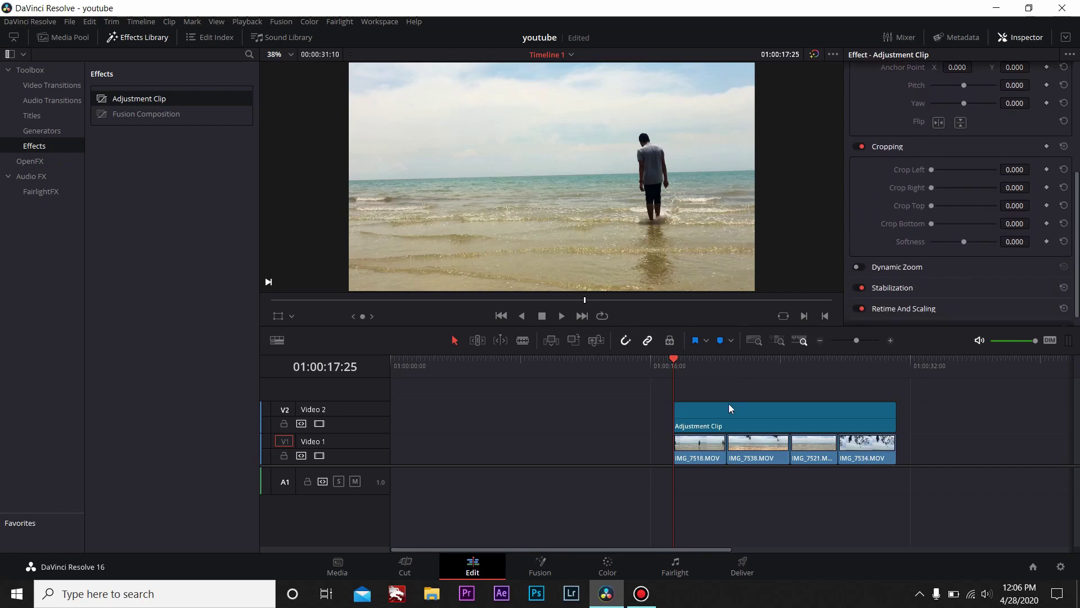
{"action": "left_click", "coordinate": [707, 417]}
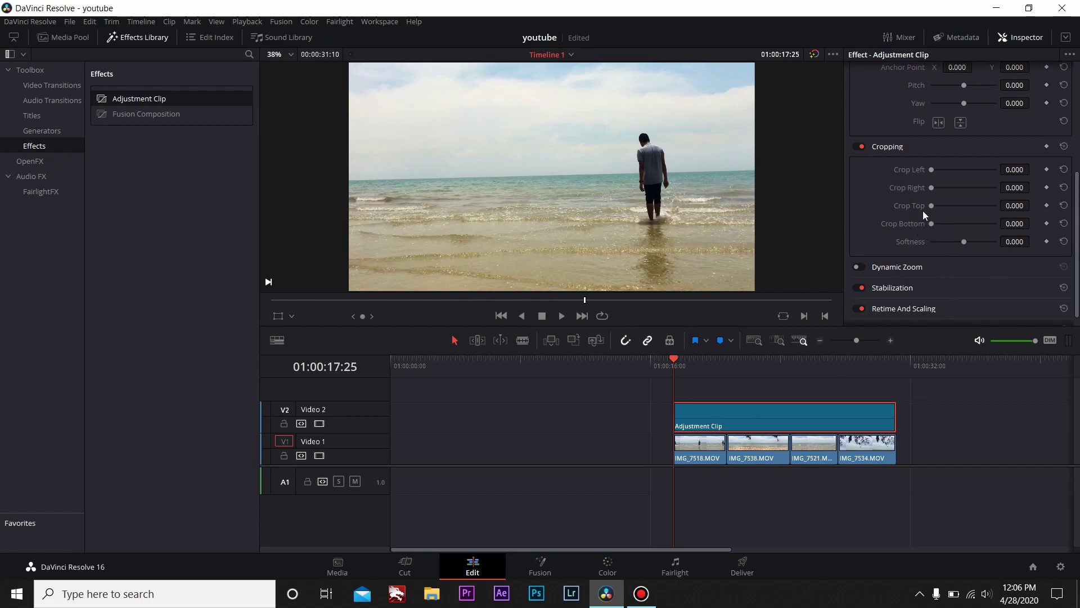
{"action": "left_click", "coordinate": [1015, 206]}
{"action": "type", "text": "115"}
{"action": "key", "text": "Return"}
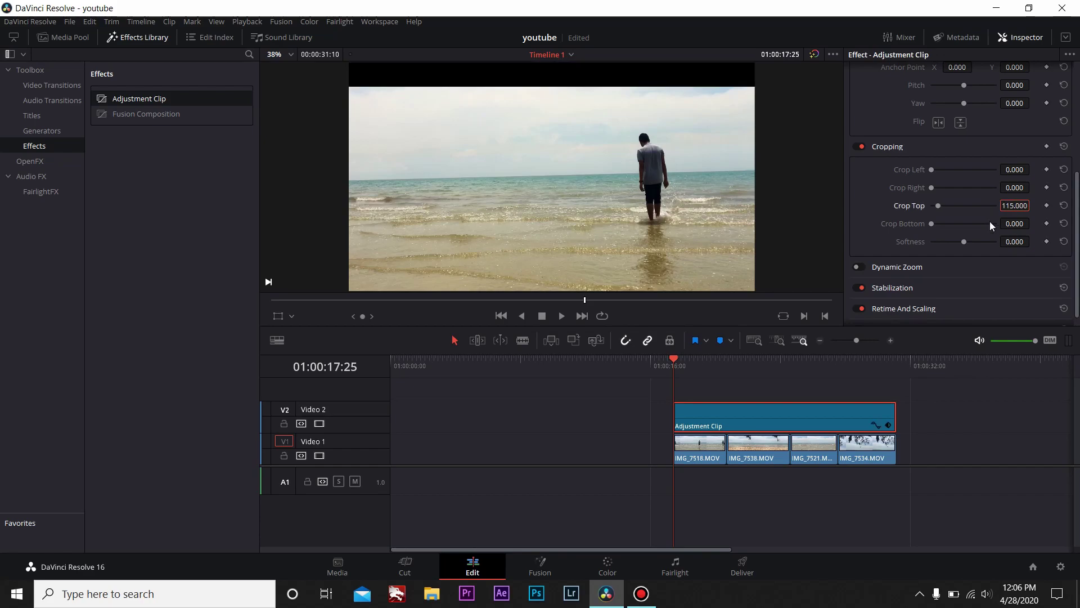
{"action": "left_click", "coordinate": [1015, 223]}
{"action": "type", "text": "115"}
{"action": "key", "text": "Return"}
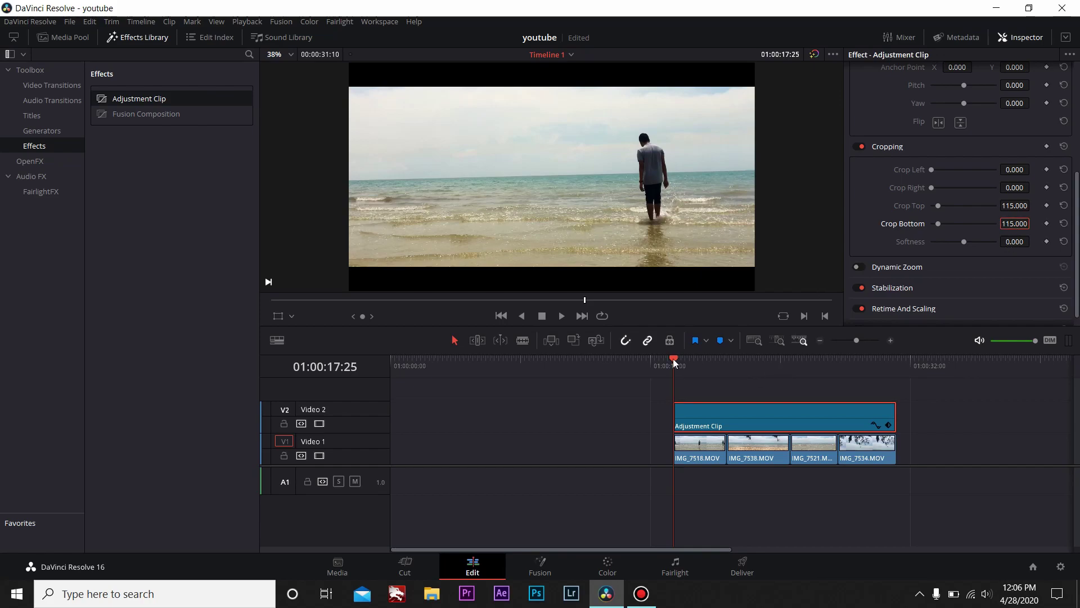
- Slow the IMG_7518 and IMG_7538 clips to 50% speed
{"action": "left_click", "coordinate": [1016, 40]}
{"action": "left_click", "coordinate": [1016, 39]}
{"action": "left_click", "coordinate": [701, 451]}
{"action": "left_click", "coordinate": [713, 373]}
{"action": "left_click", "coordinate": [694, 360]}
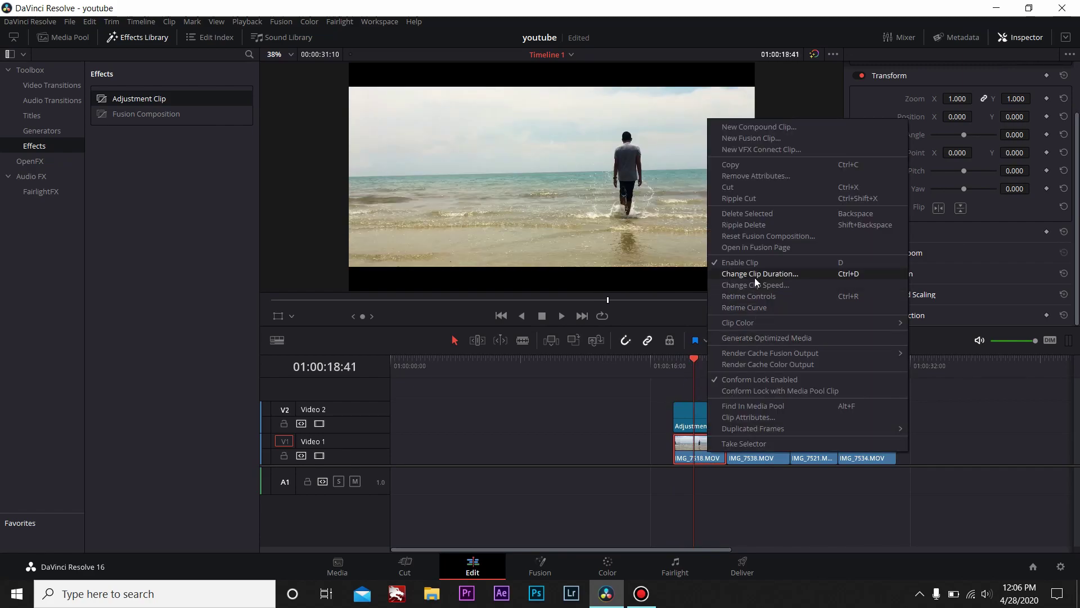
{"action": "left_click", "coordinate": [763, 285]}
{"action": "type", "text": "50"}
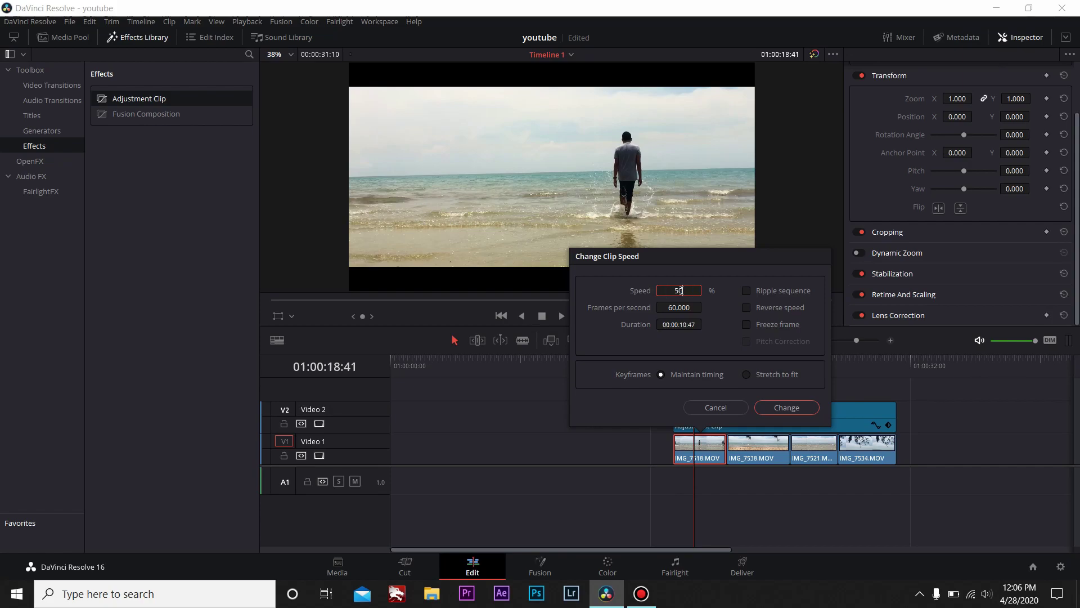
{"action": "key", "text": "Return"}
{"action": "left_click", "coordinate": [753, 449]}
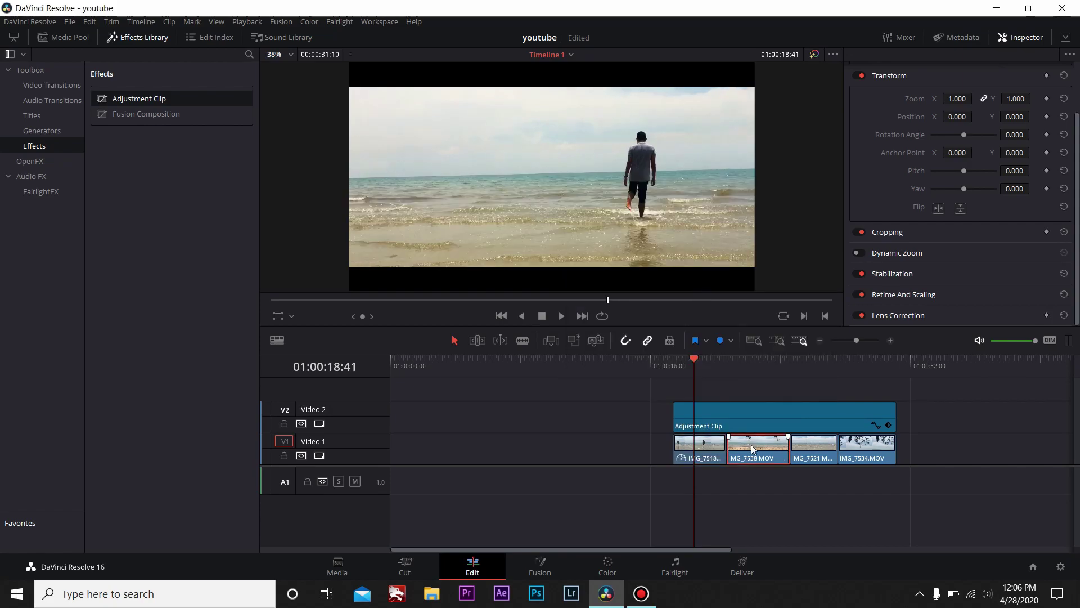
{"action": "right_click", "coordinate": [754, 449]}
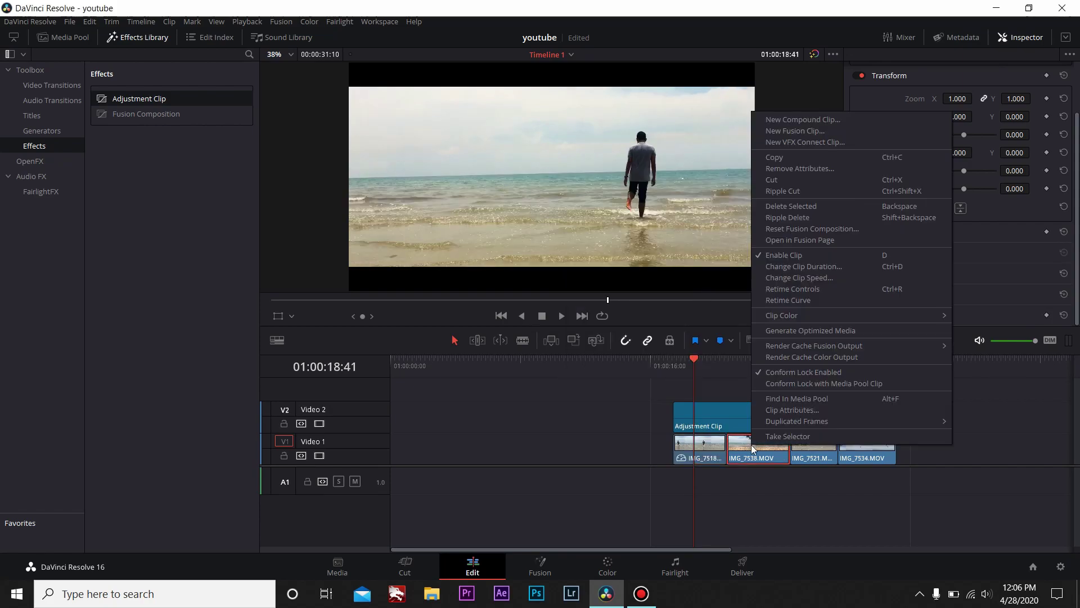
{"action": "left_click", "coordinate": [805, 280]}
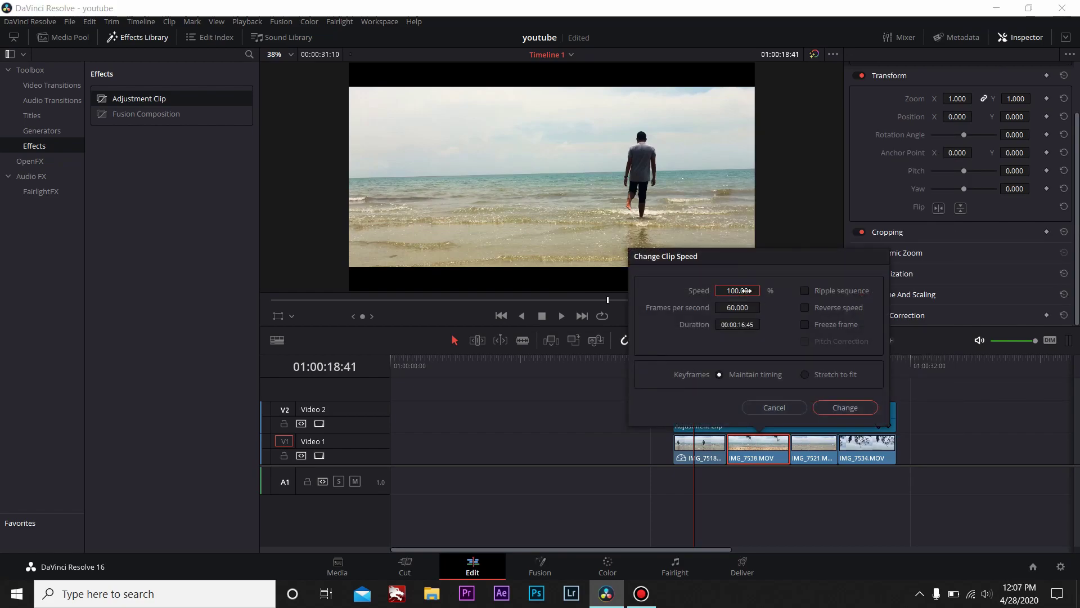
{"action": "key", "text": "Return"}
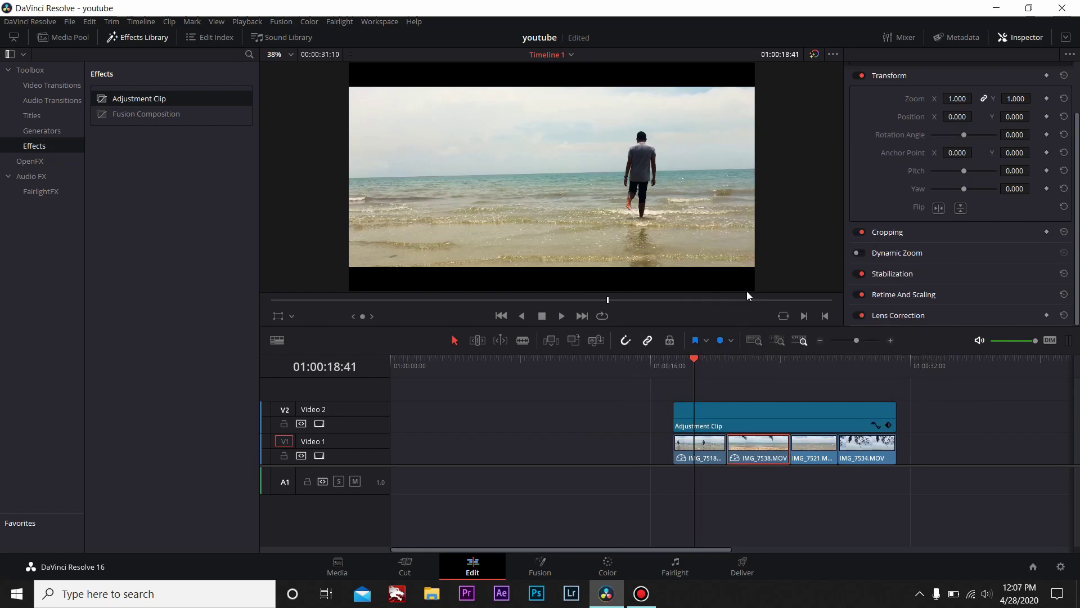
- Slow IMG_7521 to 50% speed and enter a lower speed value for IMG_7534
{"action": "right_click", "coordinate": [806, 453]}
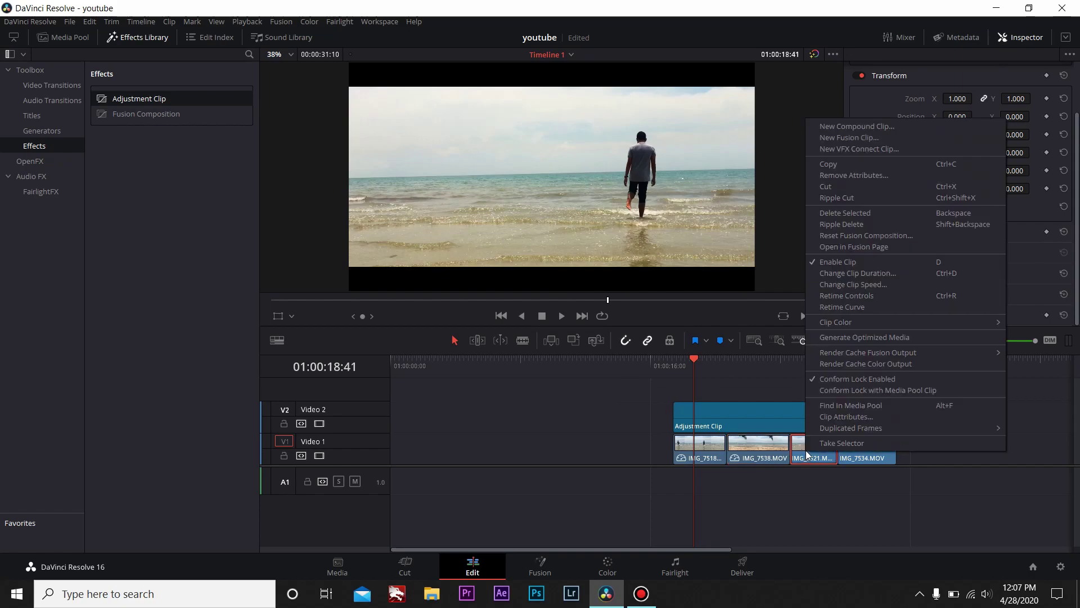
{"action": "left_click", "coordinate": [839, 284]}
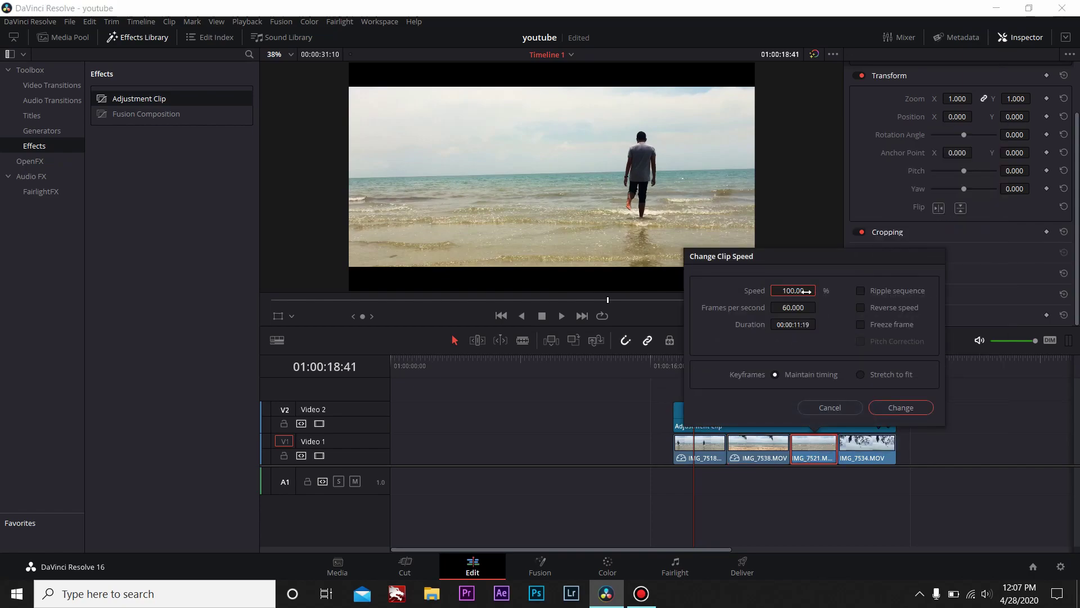
{"action": "key", "text": "Return"}
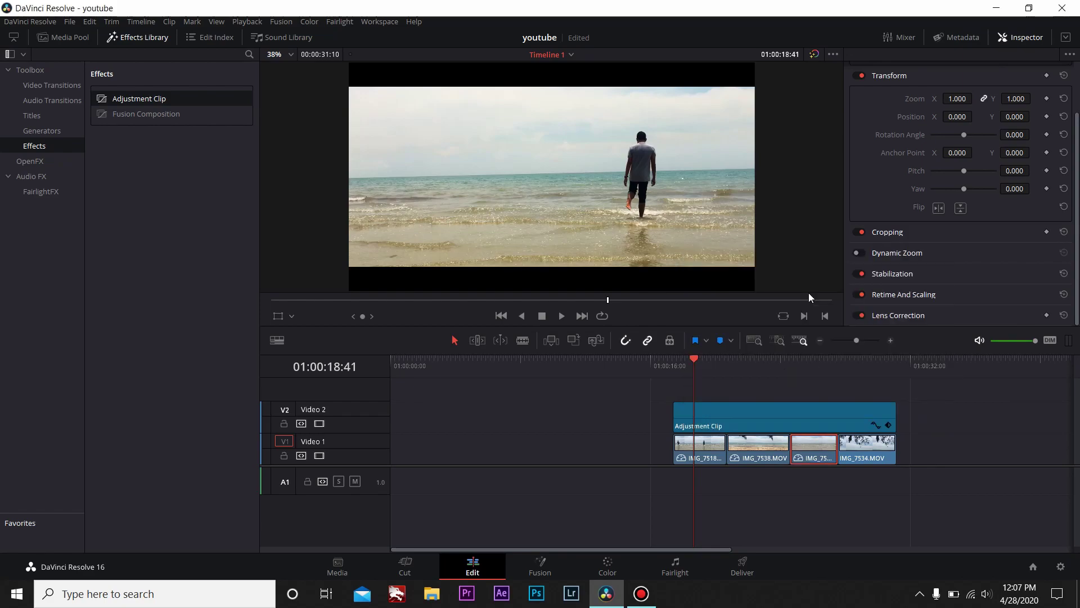
{"action": "right_click", "coordinate": [862, 458]}
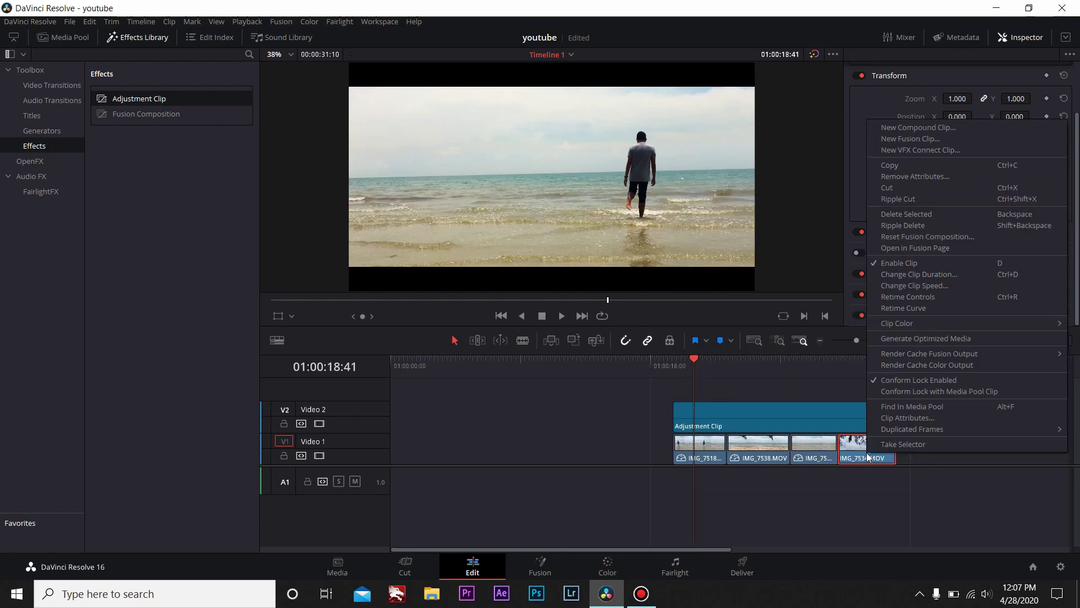
{"action": "left_click", "coordinate": [903, 288]}
{"action": "double_click", "coordinate": [846, 291]}
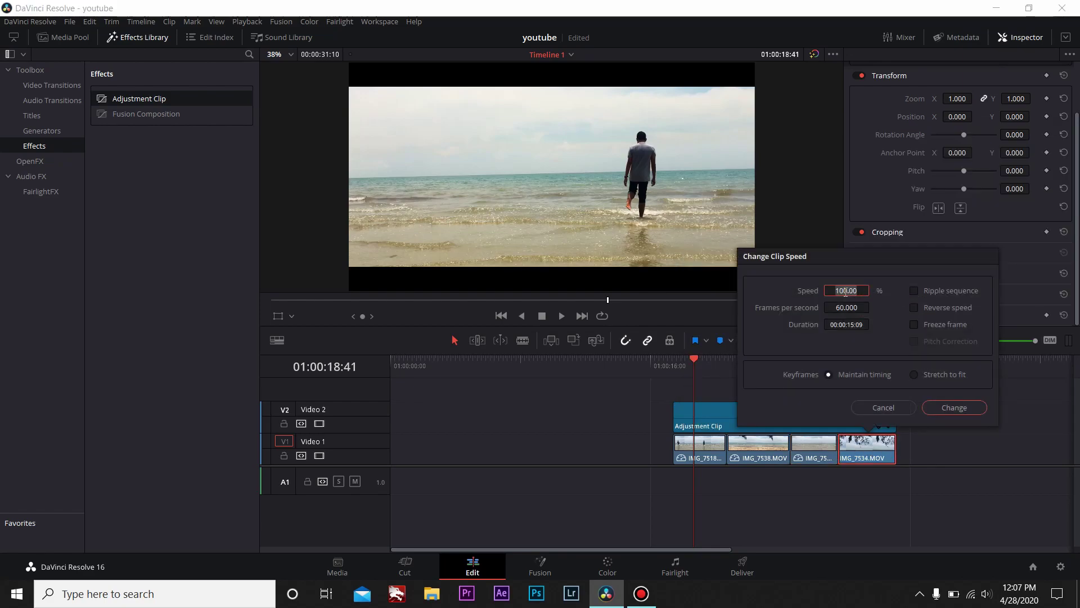
{"action": "type", "text": "0"}
{"action": "key", "text": "Return"}
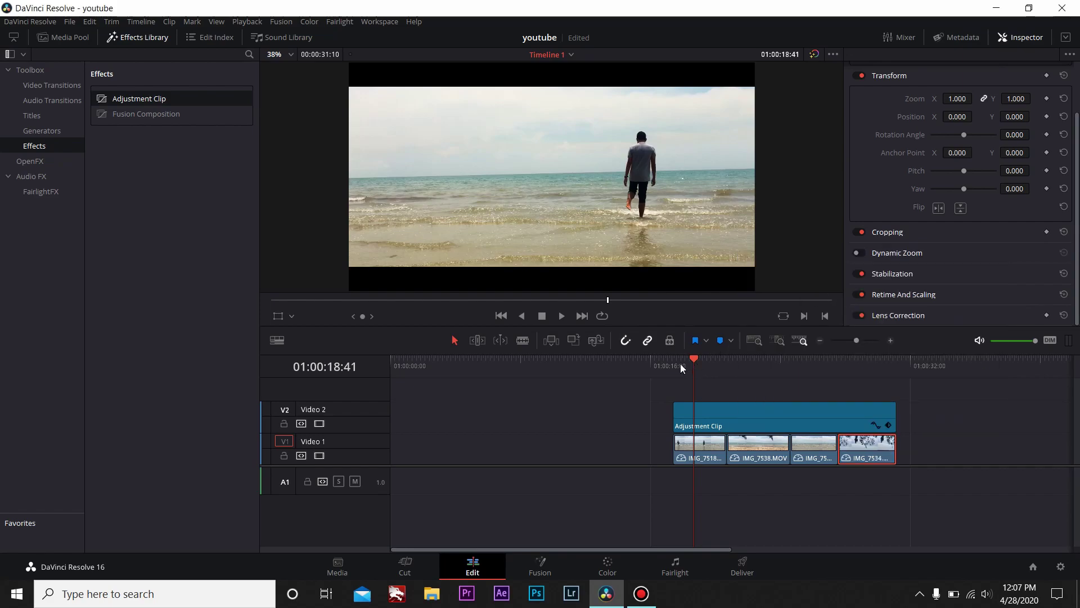
- Play back the slowed clips, return to the adjustment clip's start, and show the Media Pool
{"action": "key", "text": "space"}
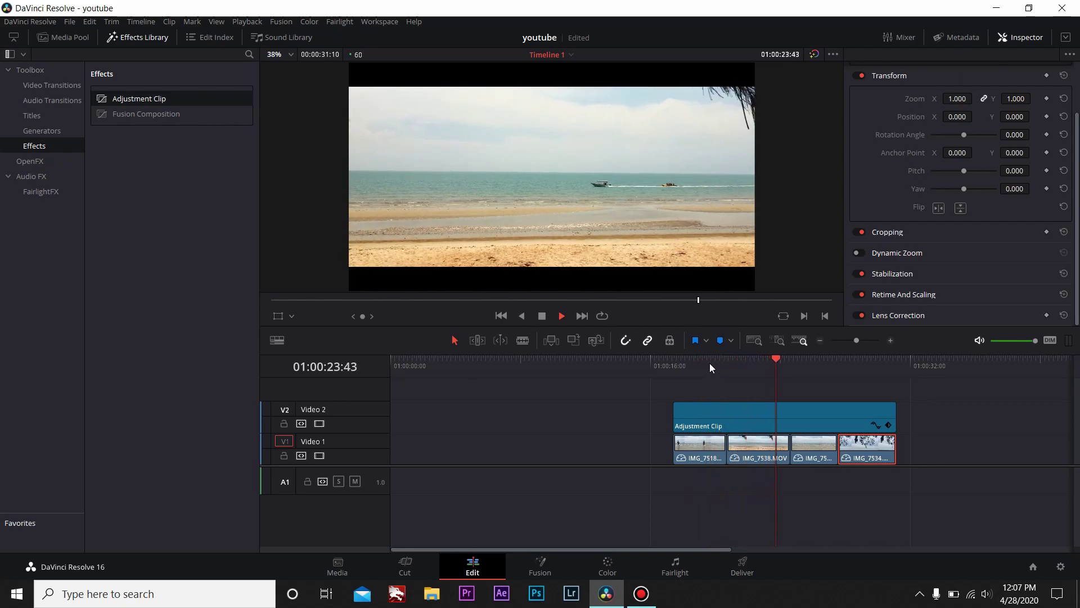
{"action": "key", "text": "space"}
{"action": "left_click", "coordinate": [674, 361]}
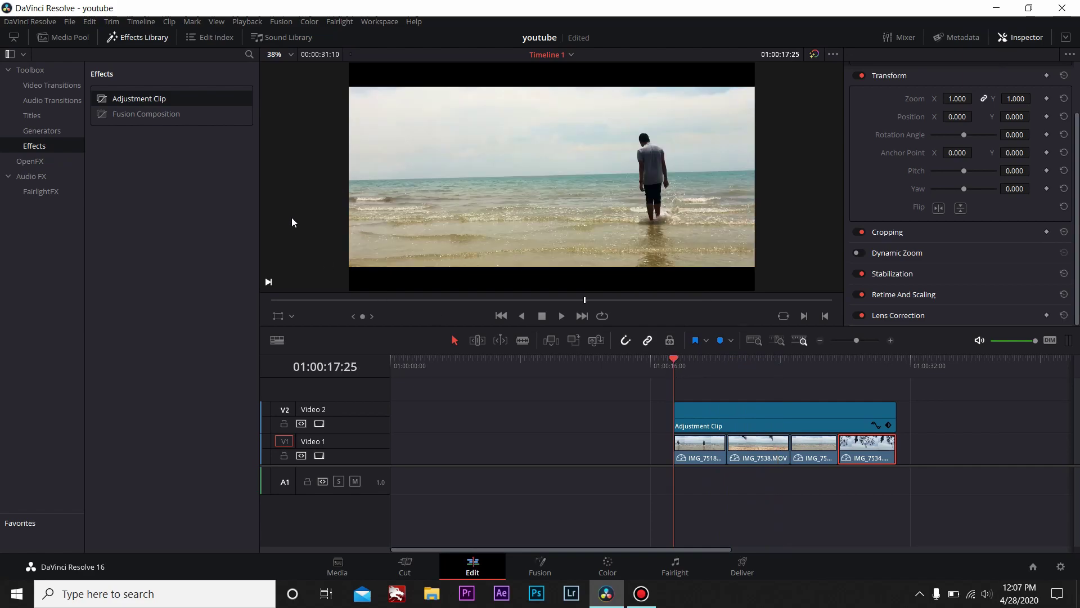
{"action": "left_click", "coordinate": [64, 37]}
- Add music.mp3 to A1, aligned with the start of the beach clips
{"action": "left_click", "coordinate": [147, 43]}
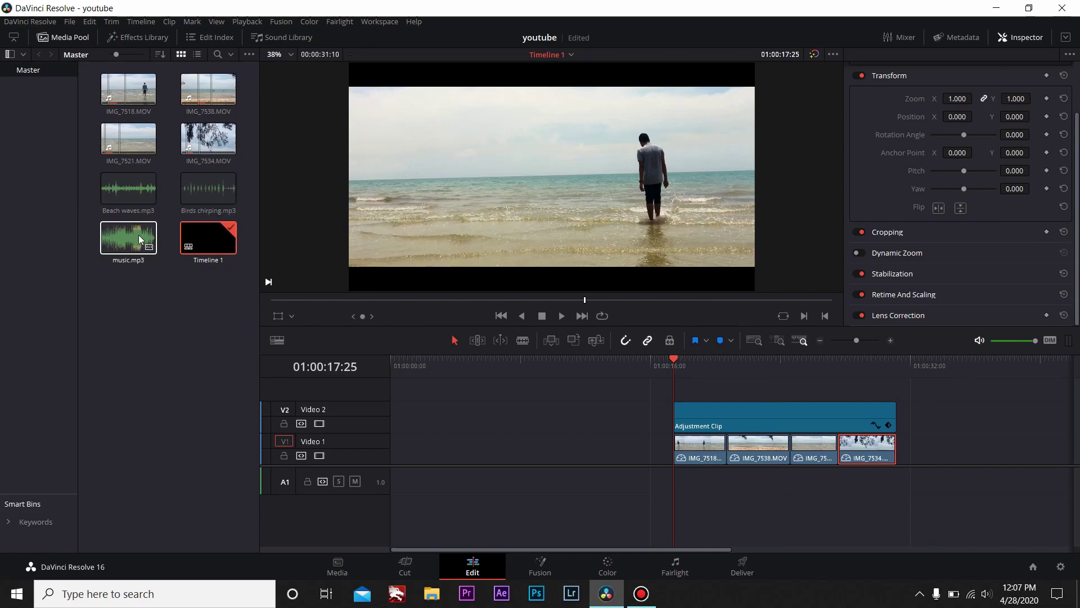
{"action": "left_click_drag", "start_coordinate": [113, 239], "coordinate": [703, 485]}
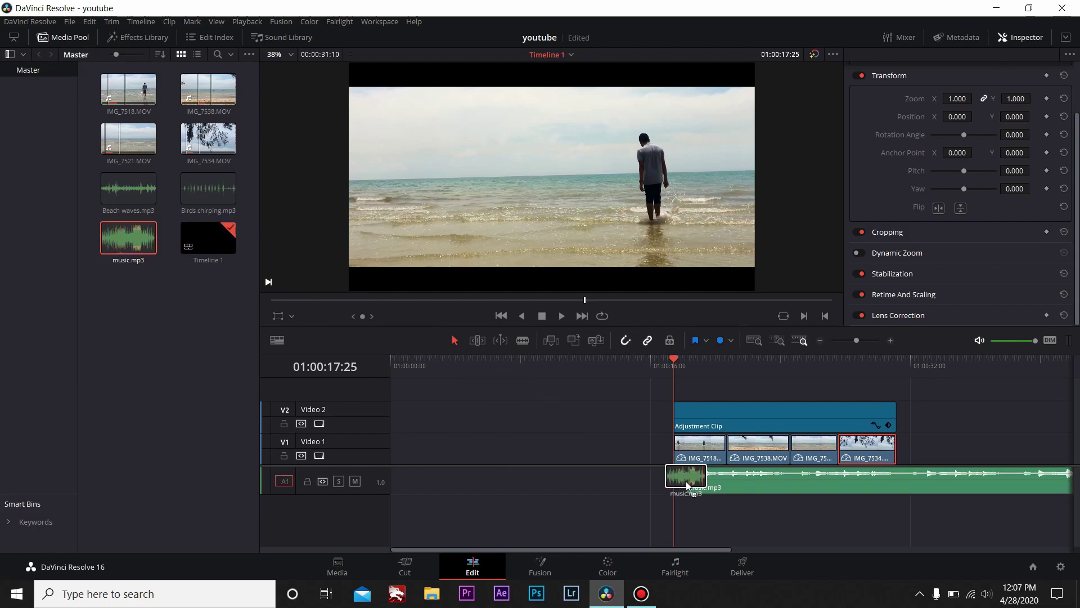
{"action": "mouse_move", "coordinate": [703, 485]}
{"action": "left_mouse_down"}
{"action": "mouse_move", "coordinate": [686, 489]}
{"action": "mouse_move", "coordinate": [701, 485]}
{"action": "left_mouse_up"}
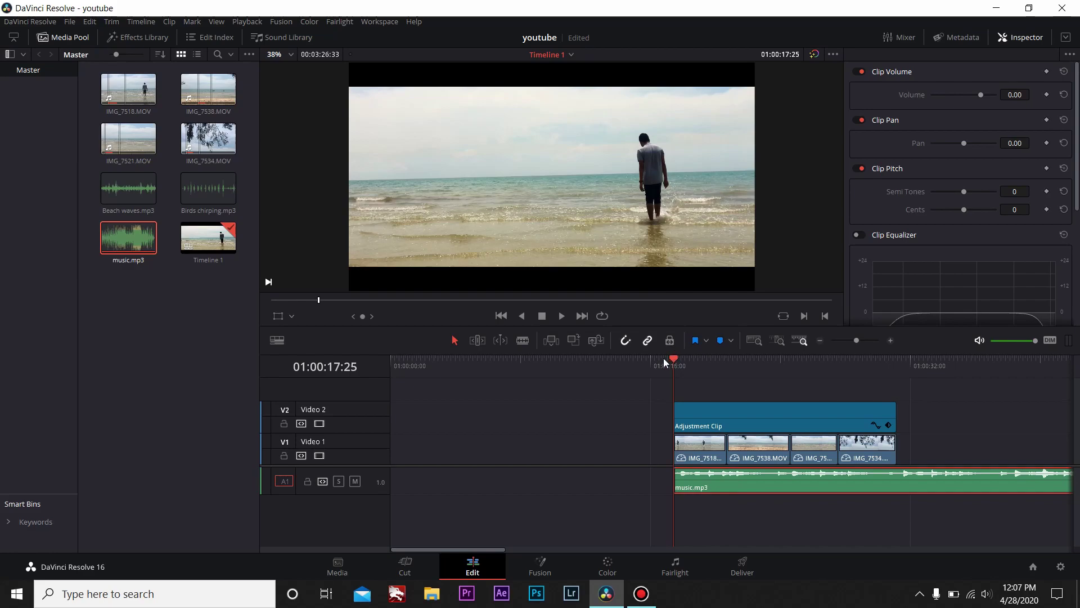
- Blade the music where the video ends with Ctrl+B and delete the overhang
{"action": "key", "text": "space"}
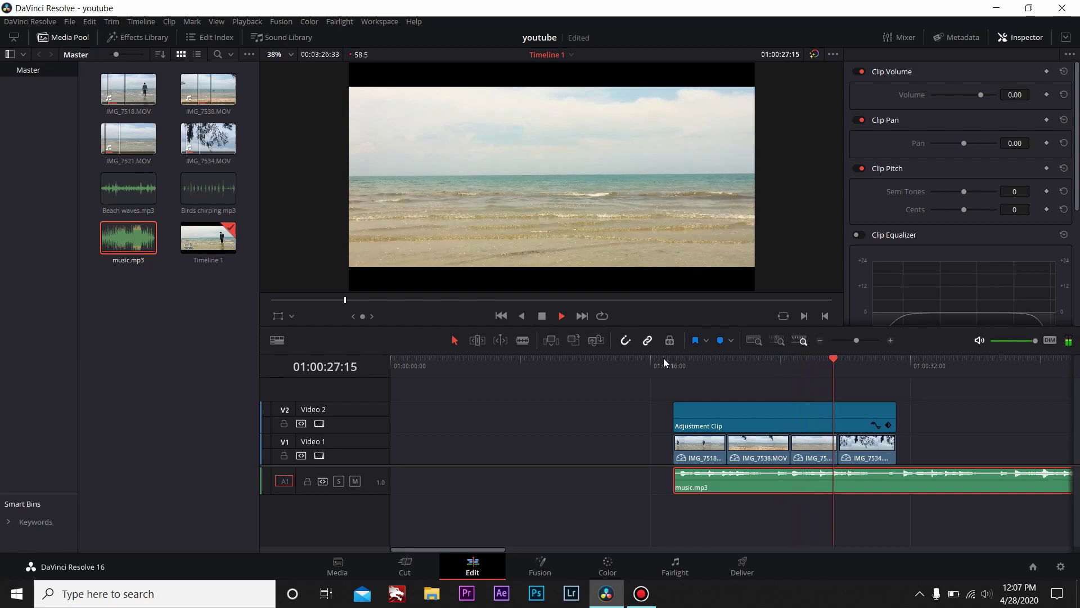
{"action": "key", "text": "Down"}
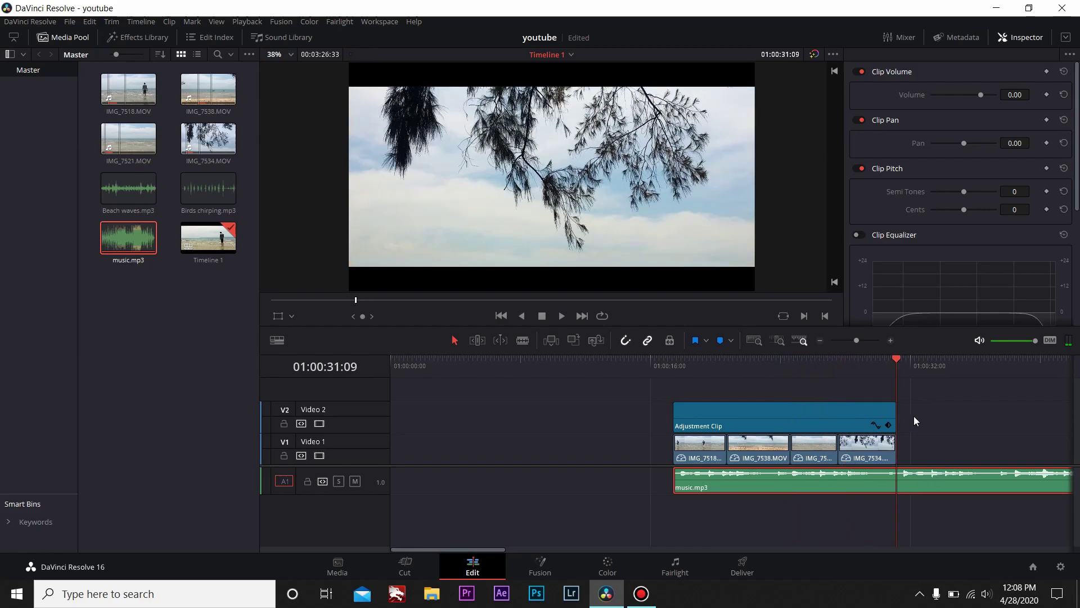
{"action": "key", "text": "ctrl+b"}
{"action": "key", "text": "Delete"}
{"action": "left_click", "coordinate": [790, 406]}
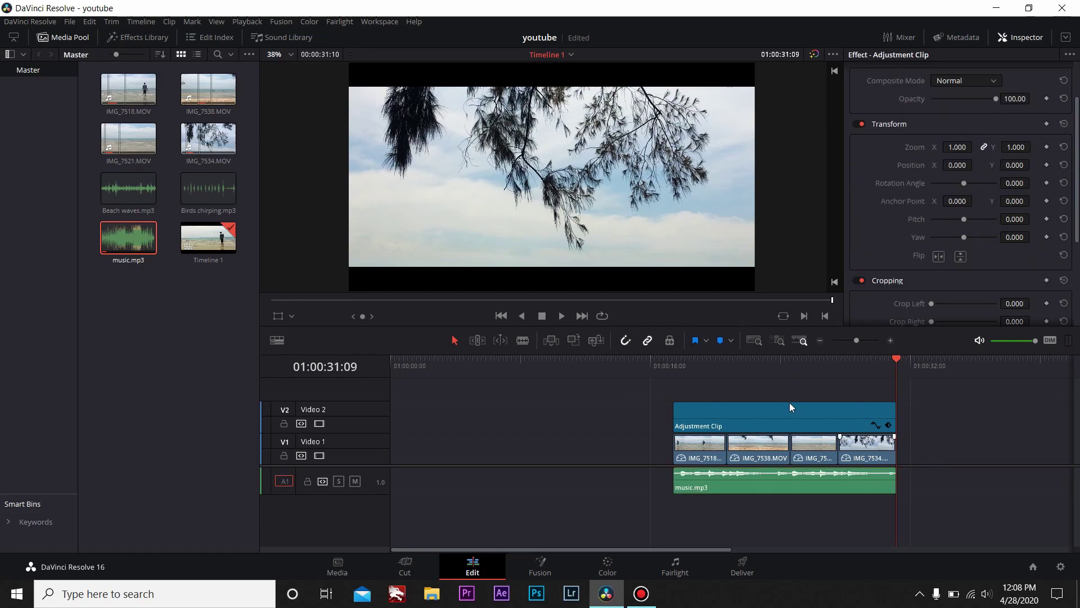
{"action": "left_click", "coordinate": [675, 363]}
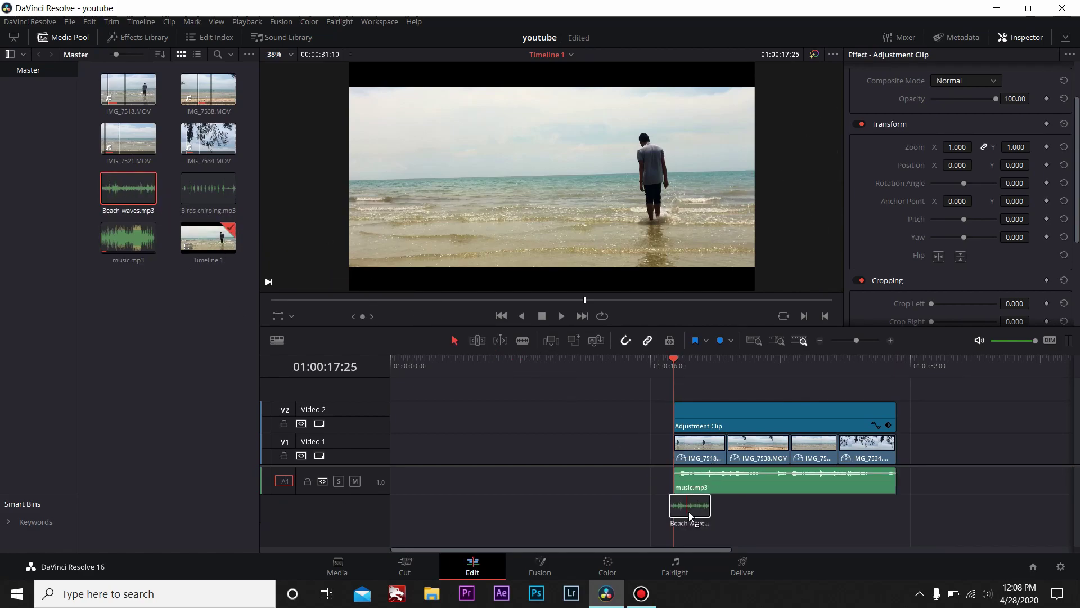
- Add Beach waves.mp3 on a new A2 track and preview it
{"action": "left_click_drag", "start_coordinate": [322, 288], "coordinate": [683, 516]}
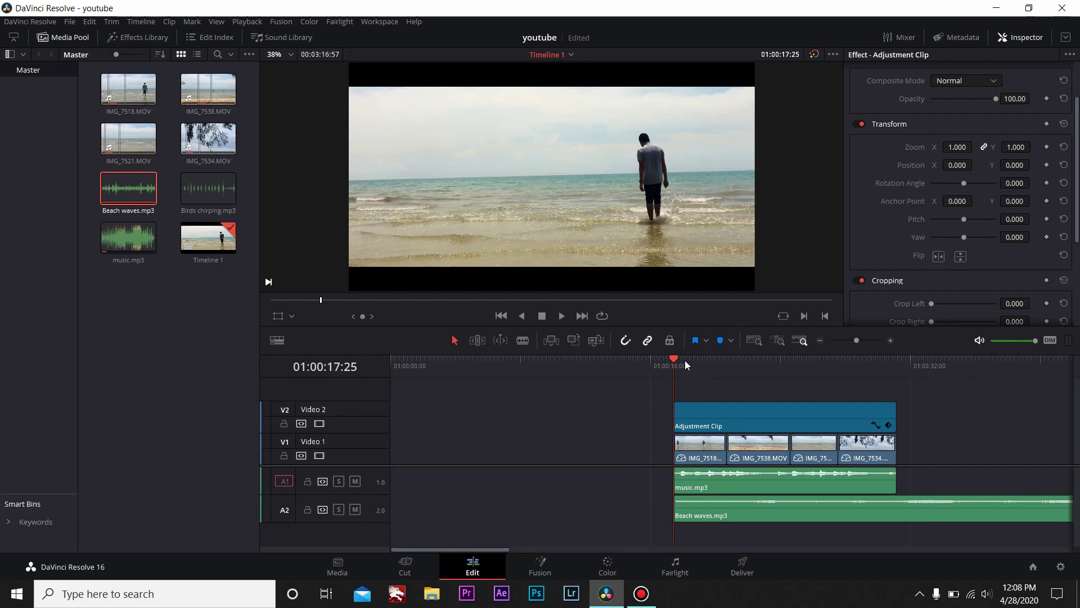
{"action": "key", "text": "space"}
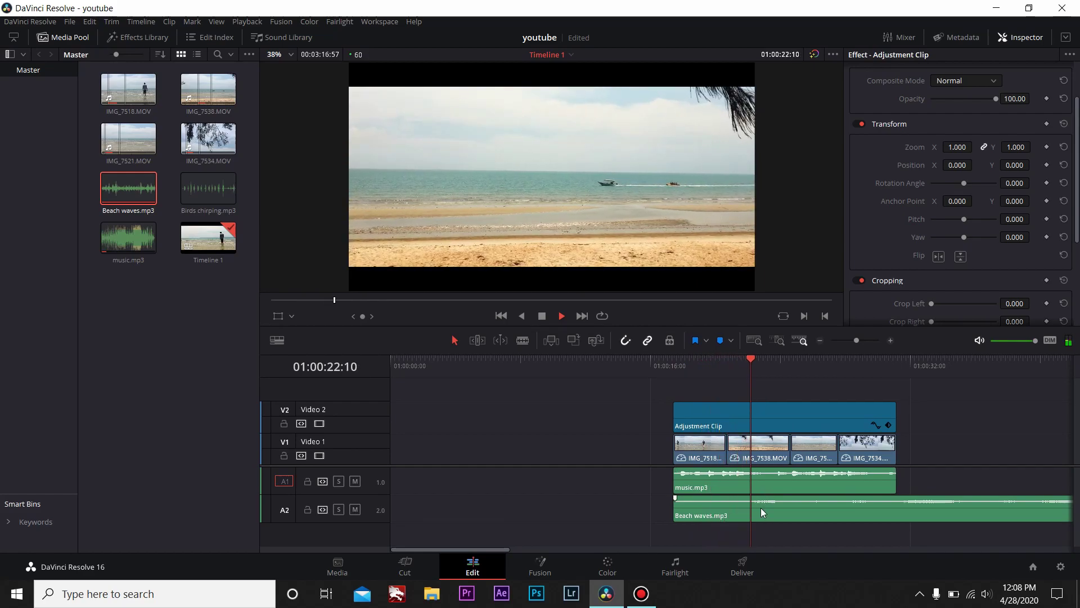
{"action": "key", "text": "space"}
- Set the Beach waves clip volume to -7.30 in the Inspector
{"action": "left_click", "coordinate": [738, 520]}
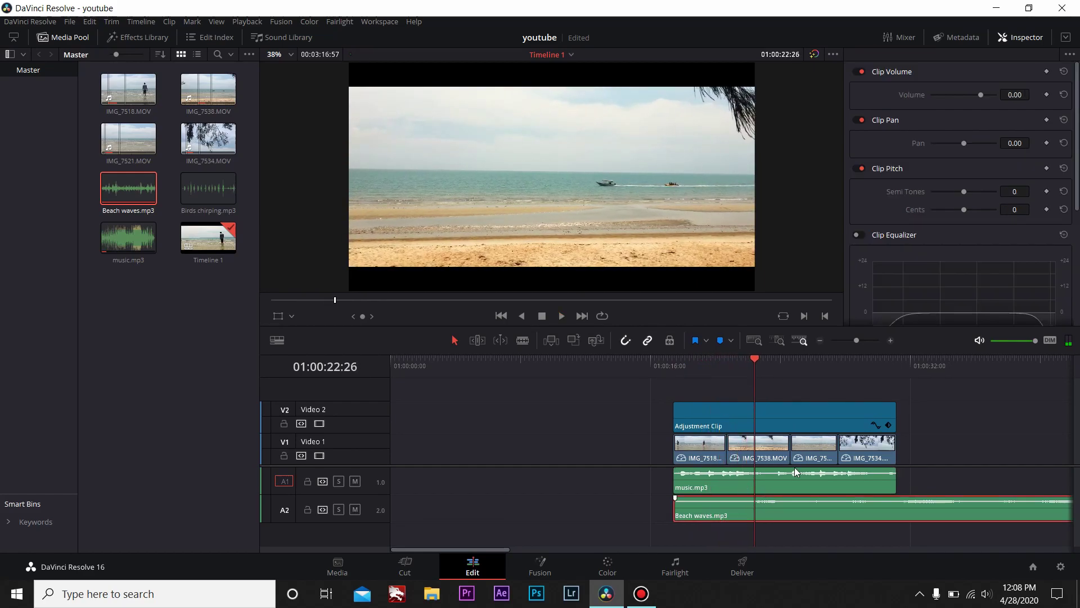
{"action": "left_click", "coordinate": [975, 95]}
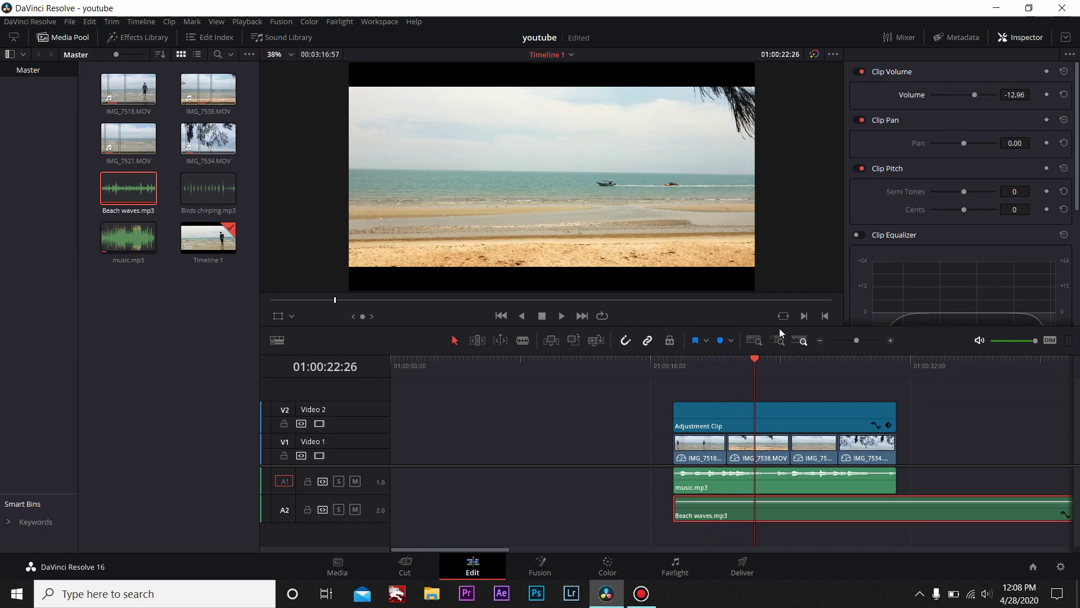
{"action": "left_click", "coordinate": [682, 359]}
{"action": "key", "text": "space"}
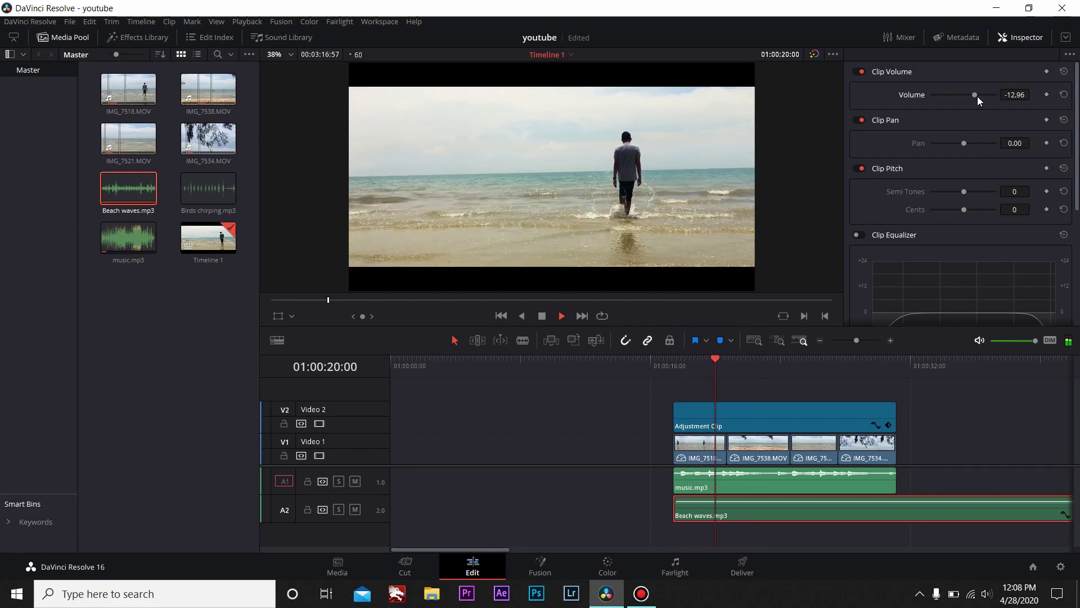
{"action": "left_click_drag", "start_coordinate": [977, 93], "coordinate": [980, 94]}
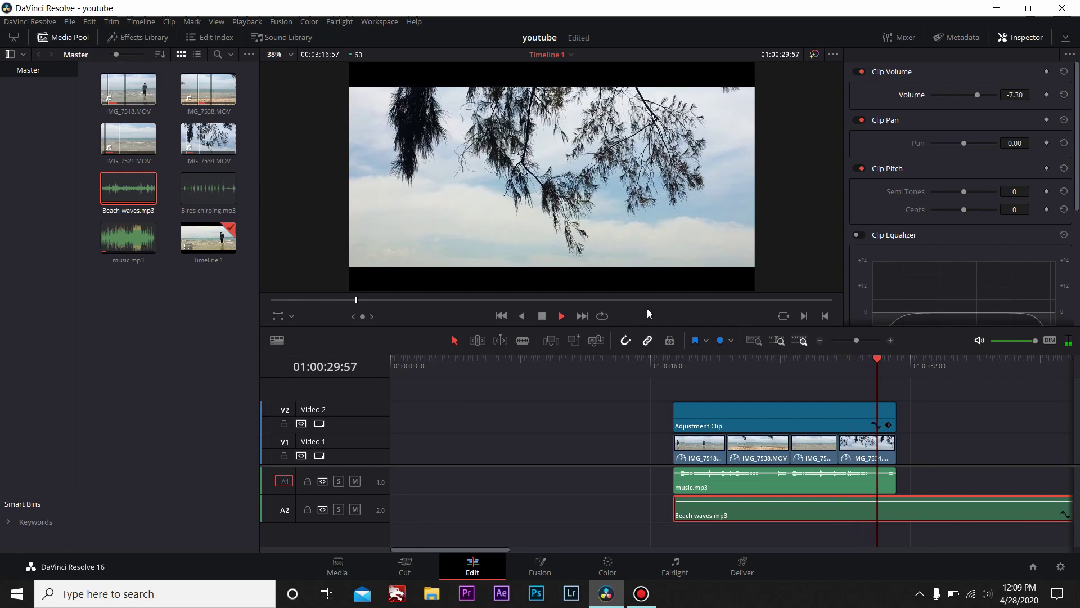
- Cut Beach waves.mp3 where the video clips end and delete the leftover tail
{"action": "left_click", "coordinate": [898, 361]}
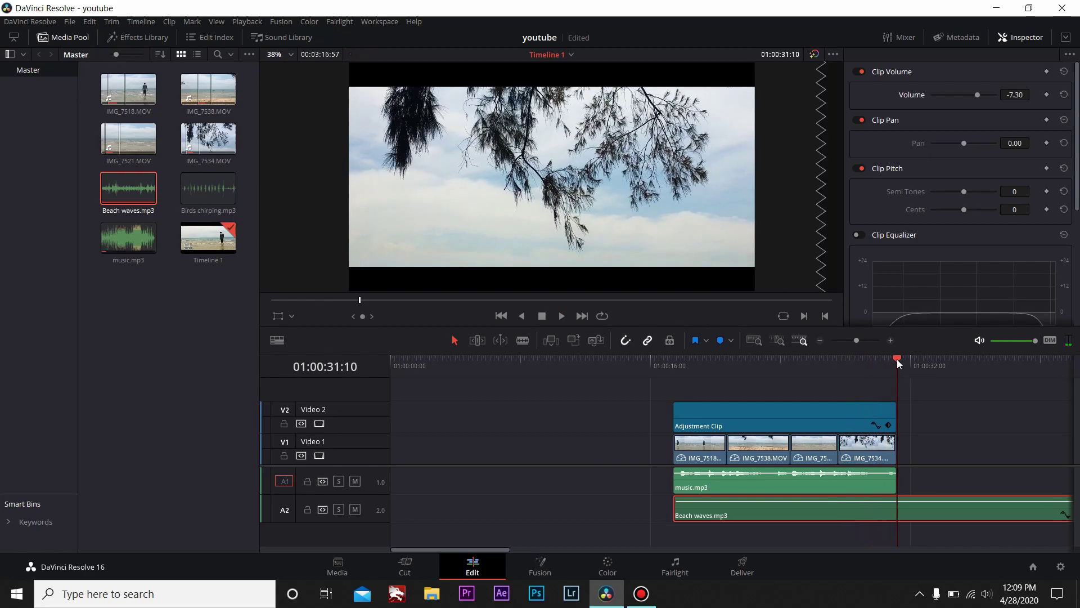
{"action": "key", "text": "ctrl+b"}
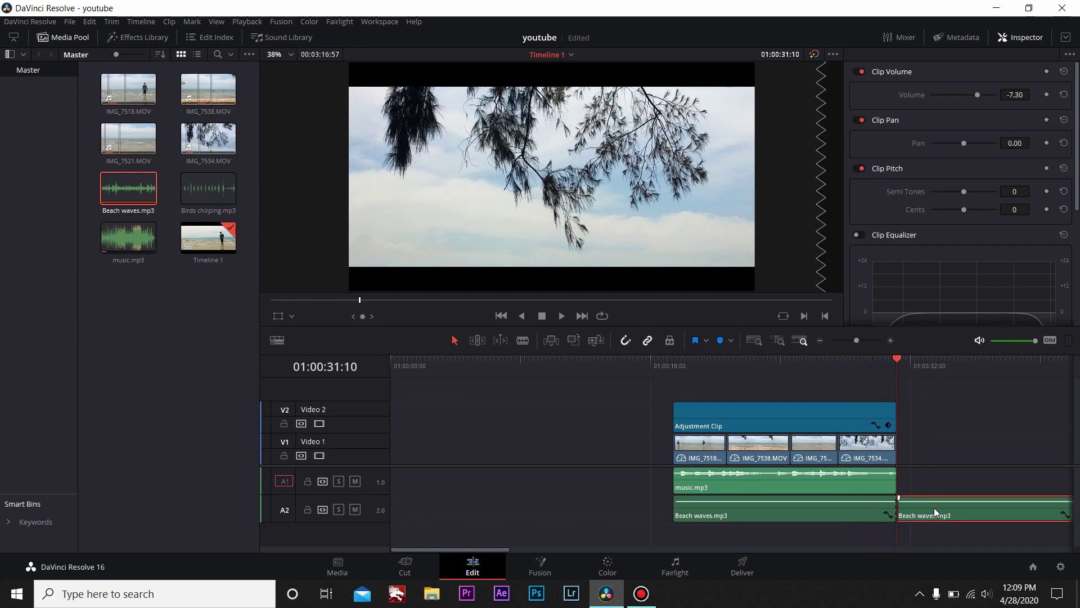
{"action": "key", "text": "Delete"}
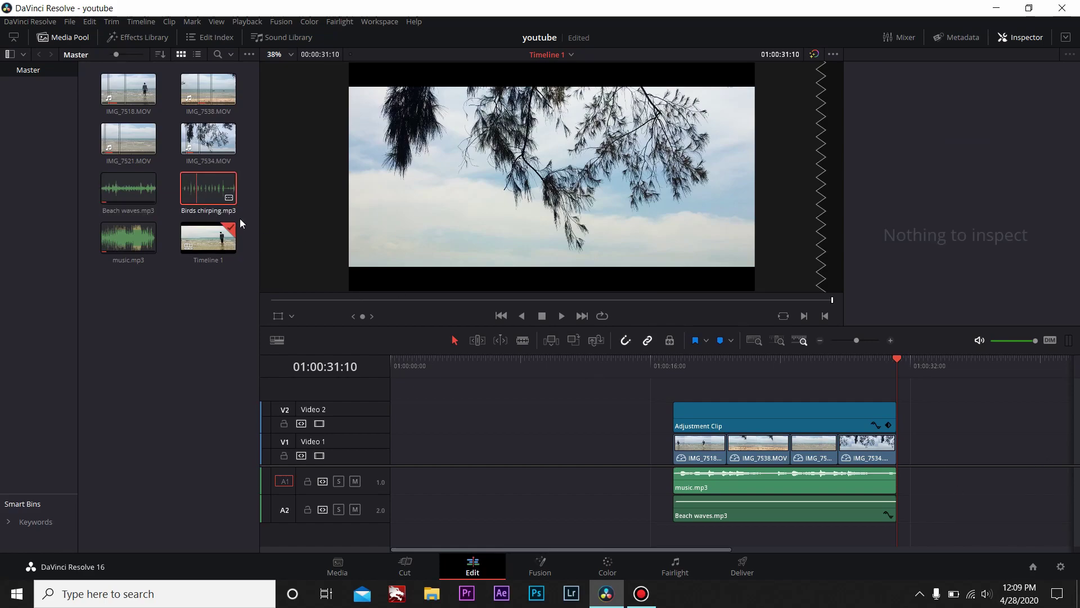
- Place Birds chirping.mp3 on a new A3 track near the clips' end and preview it
{"action": "left_click_drag", "start_coordinate": [241, 223], "coordinate": [859, 542]}
{"action": "left_click_drag", "start_coordinate": [859, 542], "coordinate": [842, 534]}
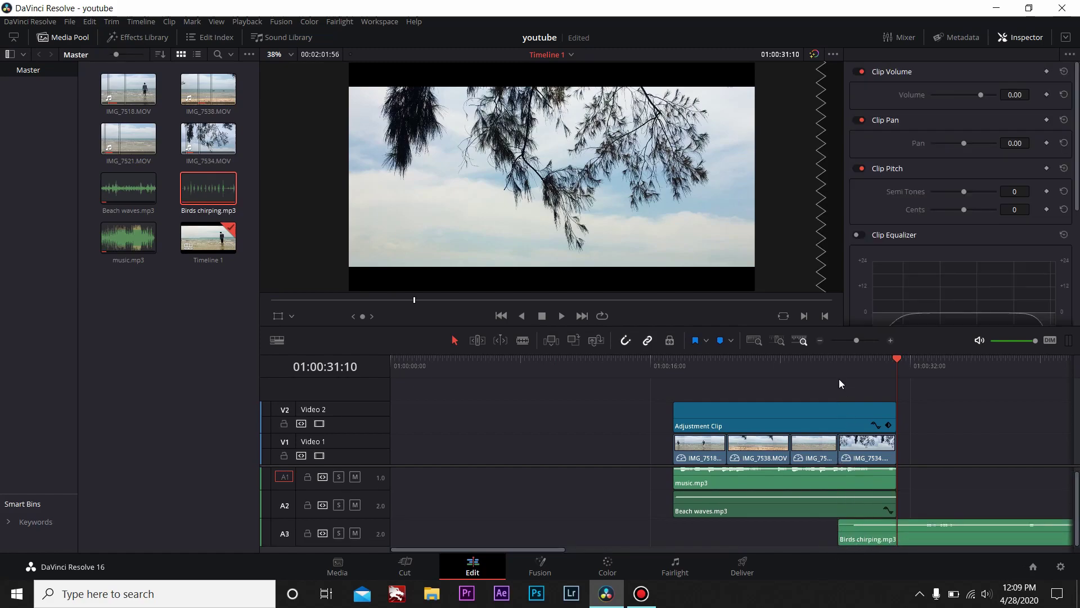
{"action": "left_click", "coordinate": [839, 359]}
{"action": "left_click", "coordinate": [823, 361]}
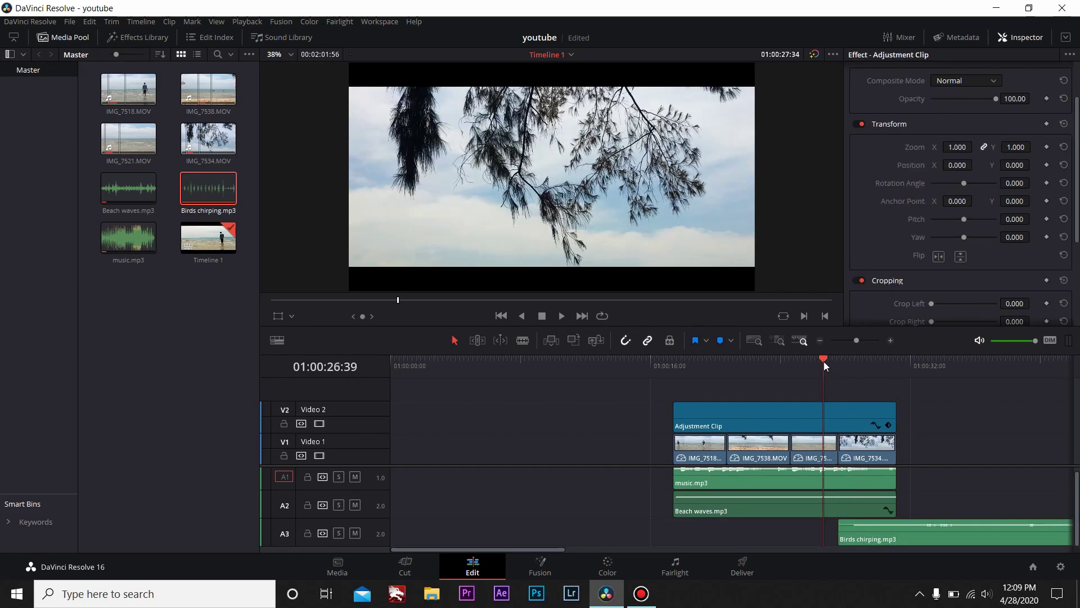
{"action": "key", "text": "space"}
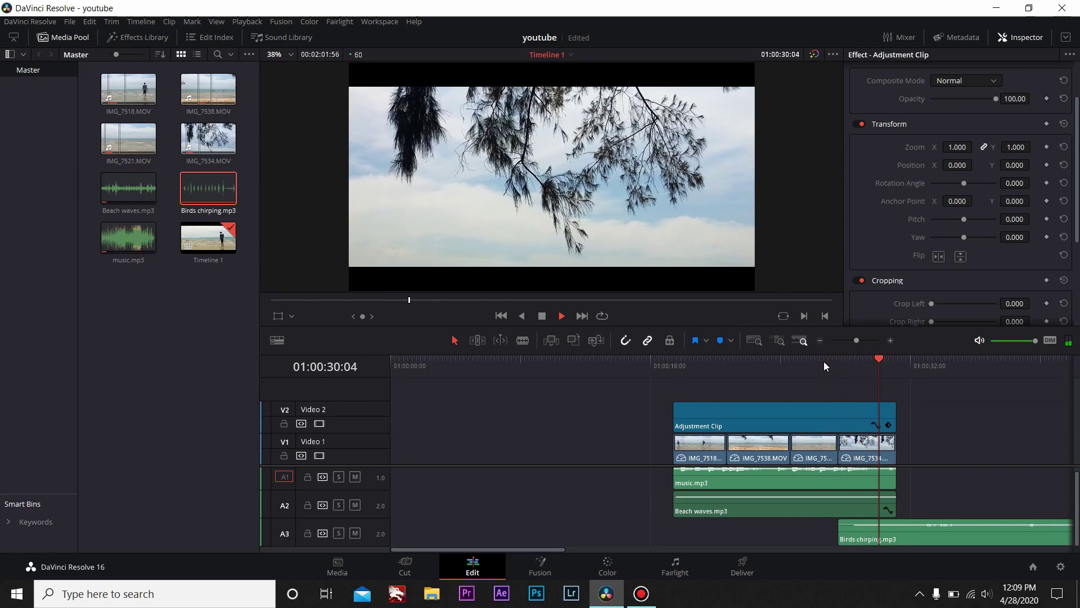
{"action": "key", "text": "space"}
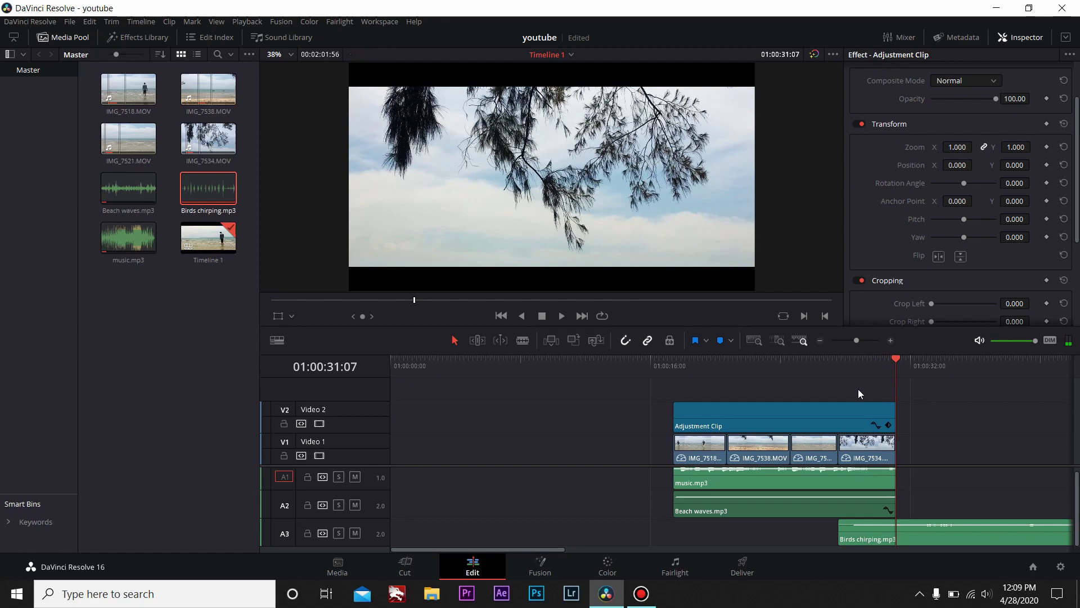
{"action": "left_click", "coordinate": [924, 531]}
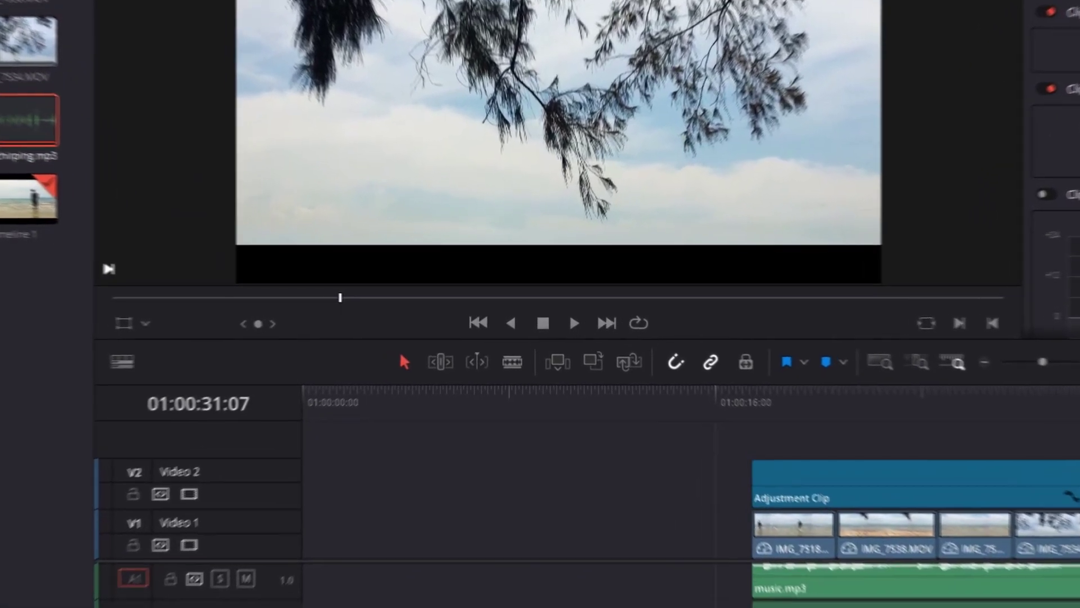